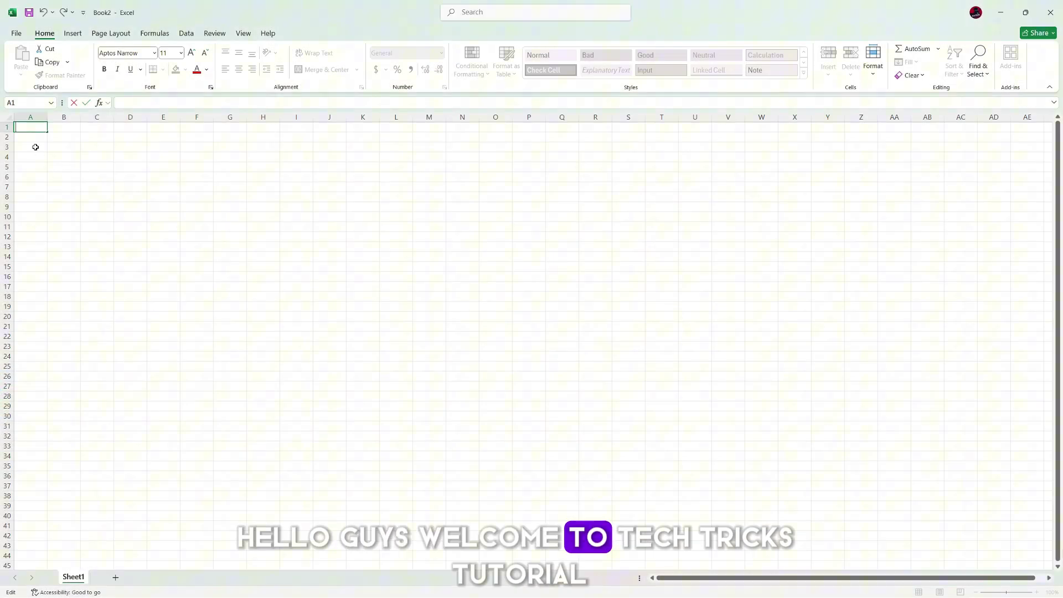
Enter 'Stock In' in A3 and merge and centre it across A3:C3.
left_click(38, 146)
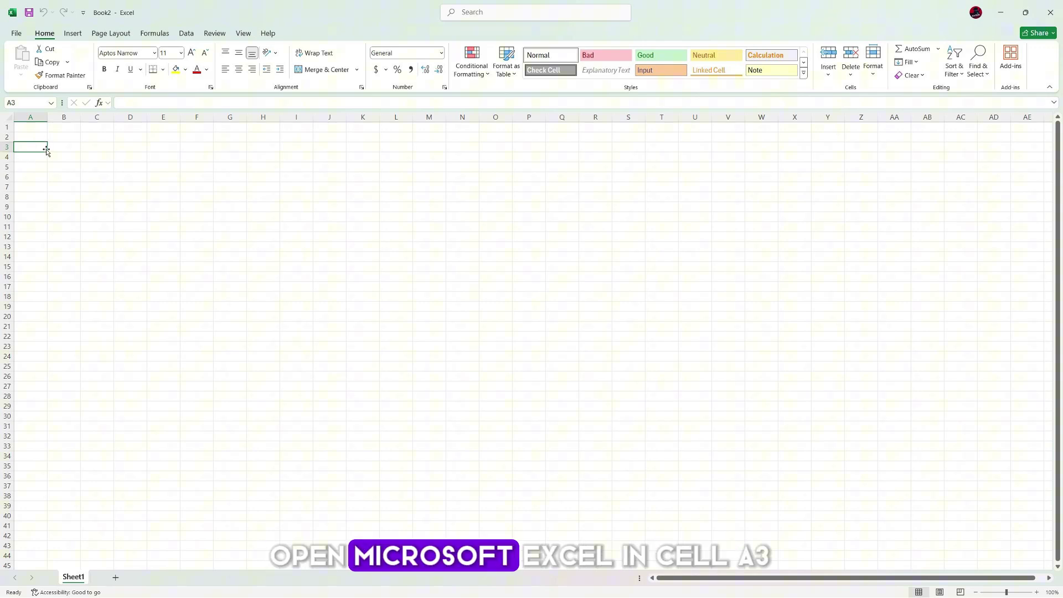
type("Stoc")
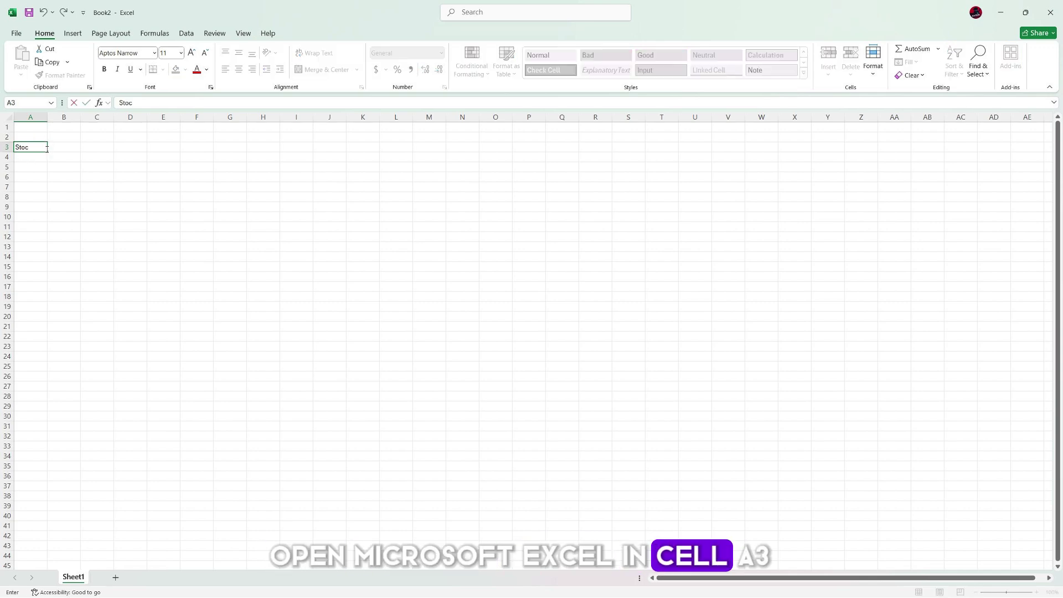
type("k In")
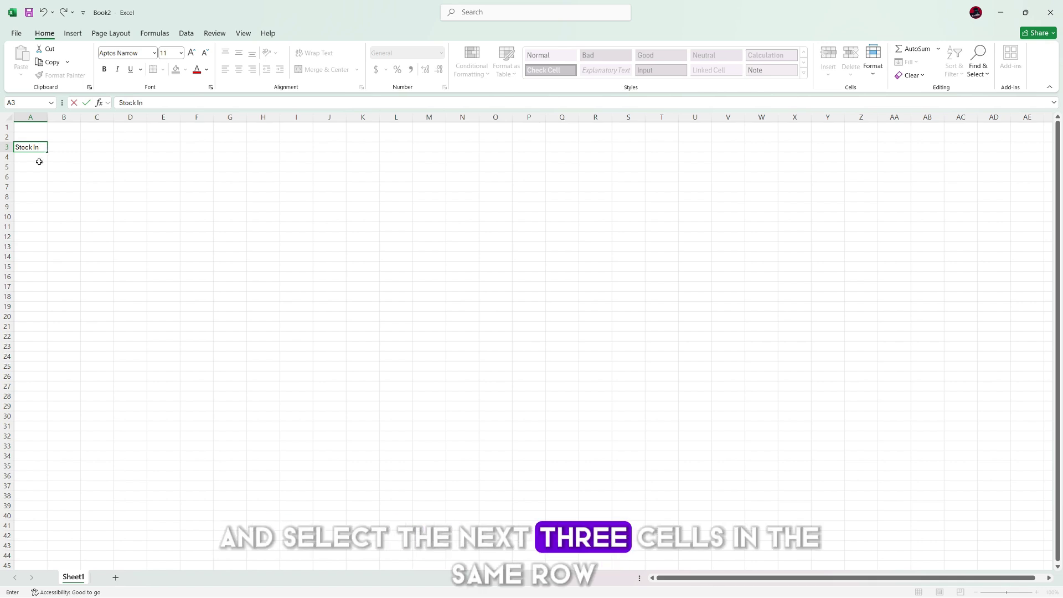
left_click(103, 148, "shift")
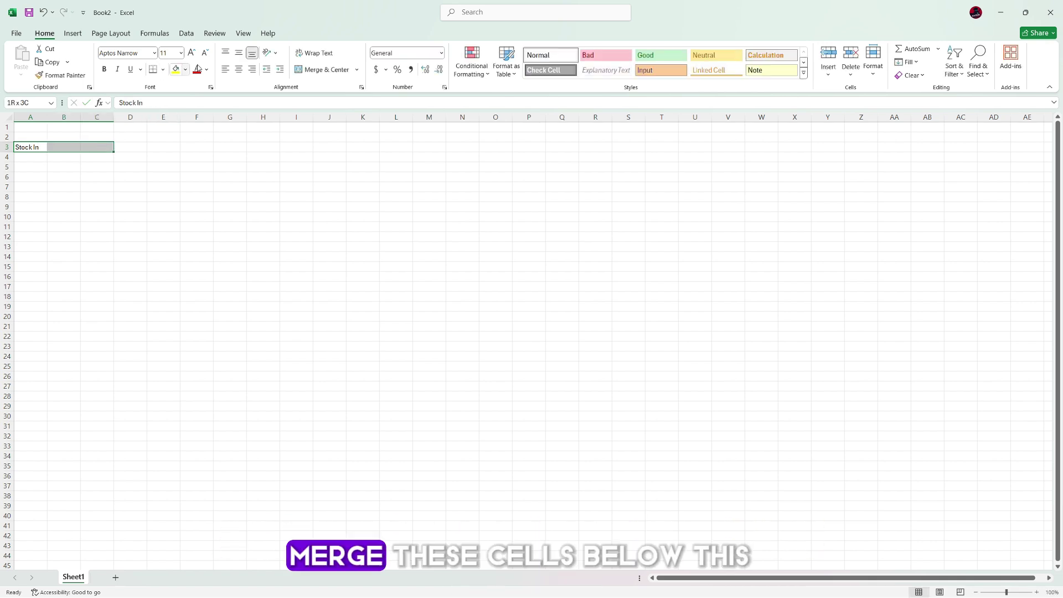
left_click(321, 69)
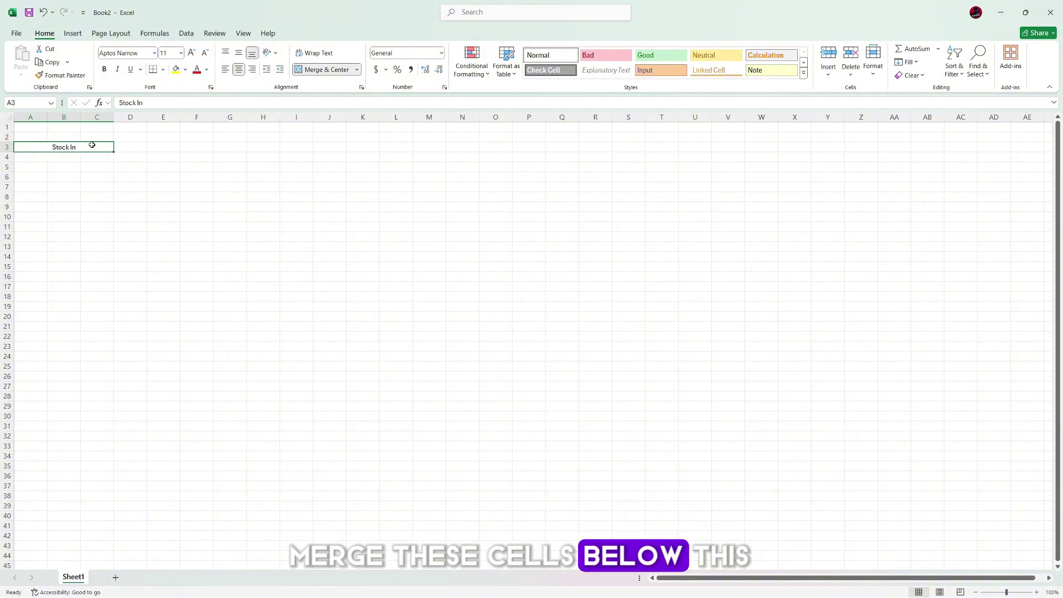
Add the headers Date, Item Name and In Quantity in A4:C4.
double_click(21, 157)
type("Date")
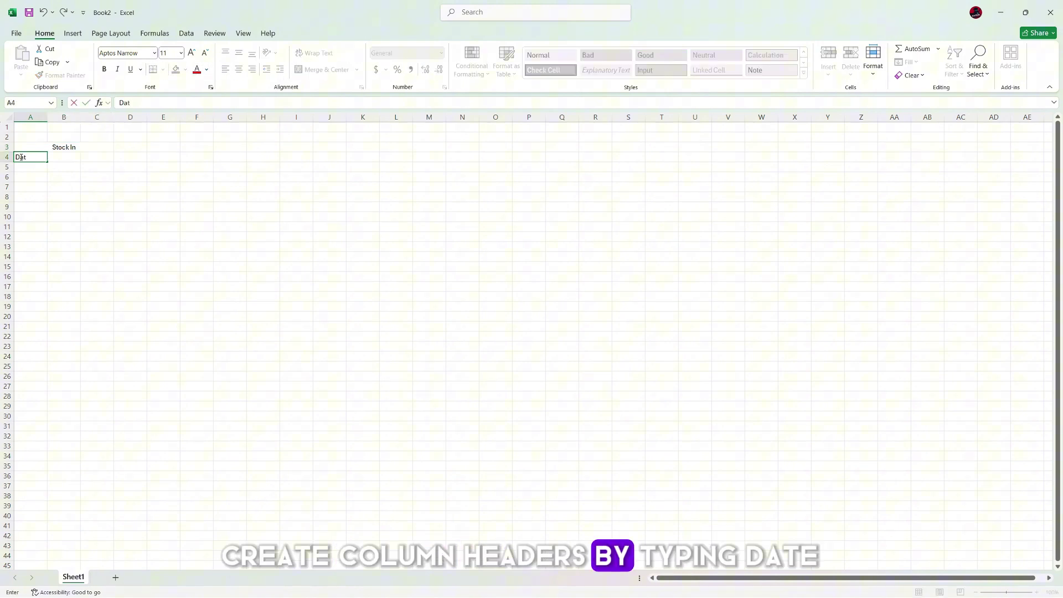
left_click(60, 162)
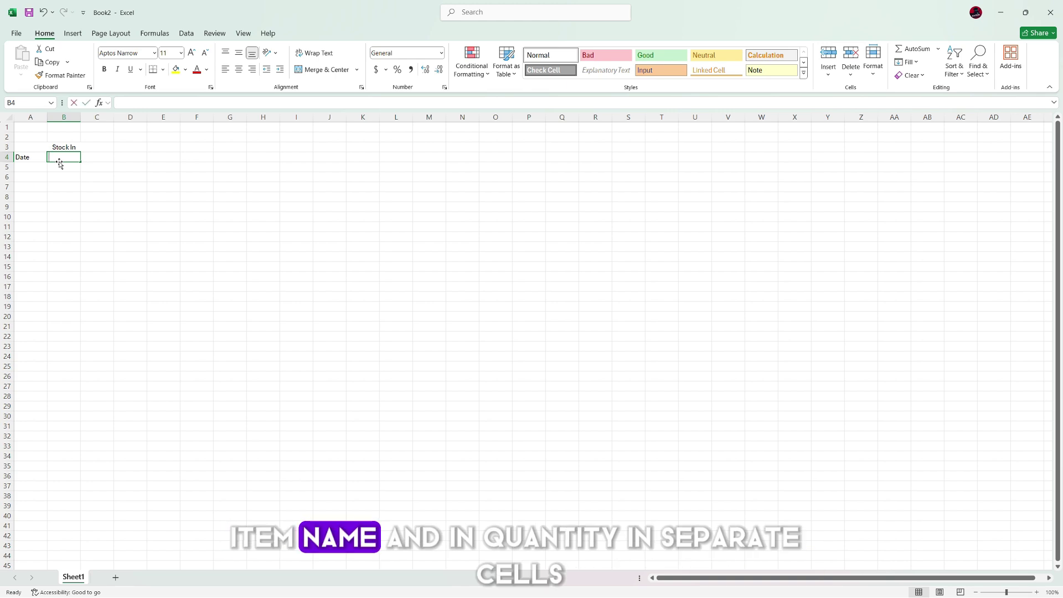
type("Item Name")
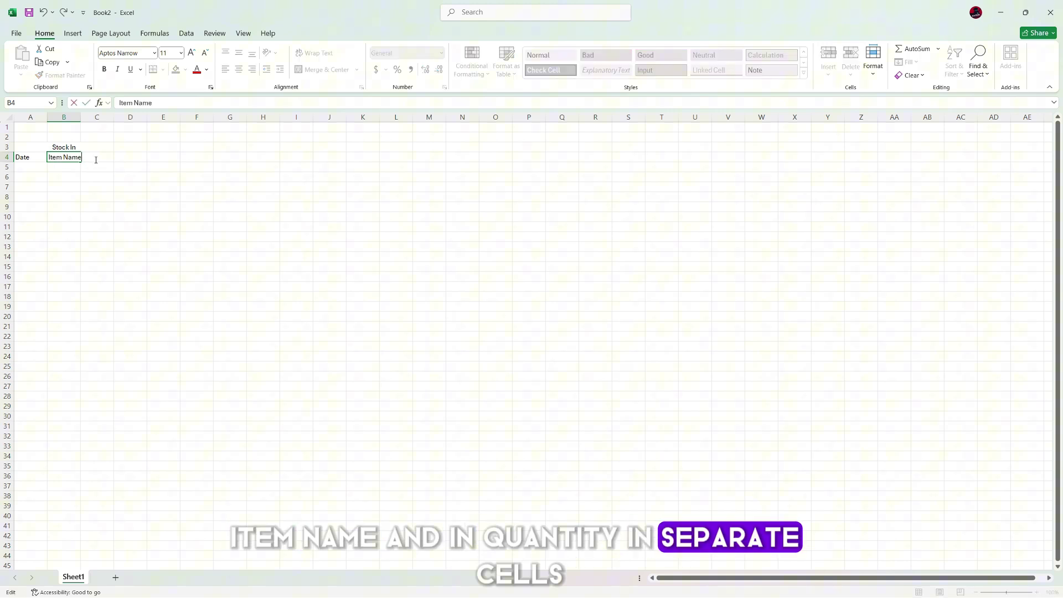
left_click(99, 165)
left_click(103, 156)
type("In Quantity")
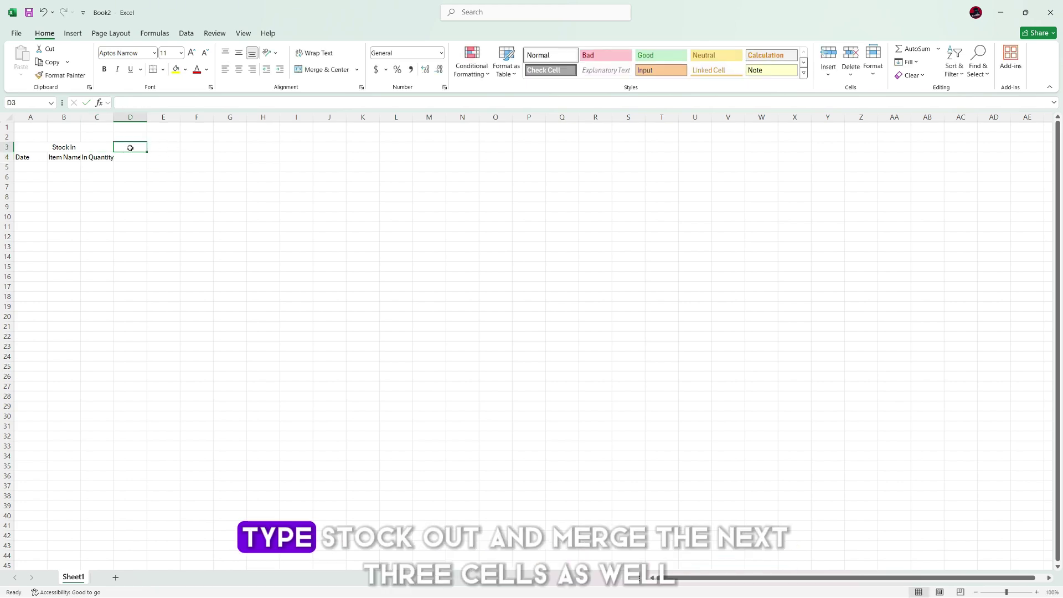
Title D3:F3 'Stock Out', merged and centred, and widen columns A and B.
type("Stock Out")
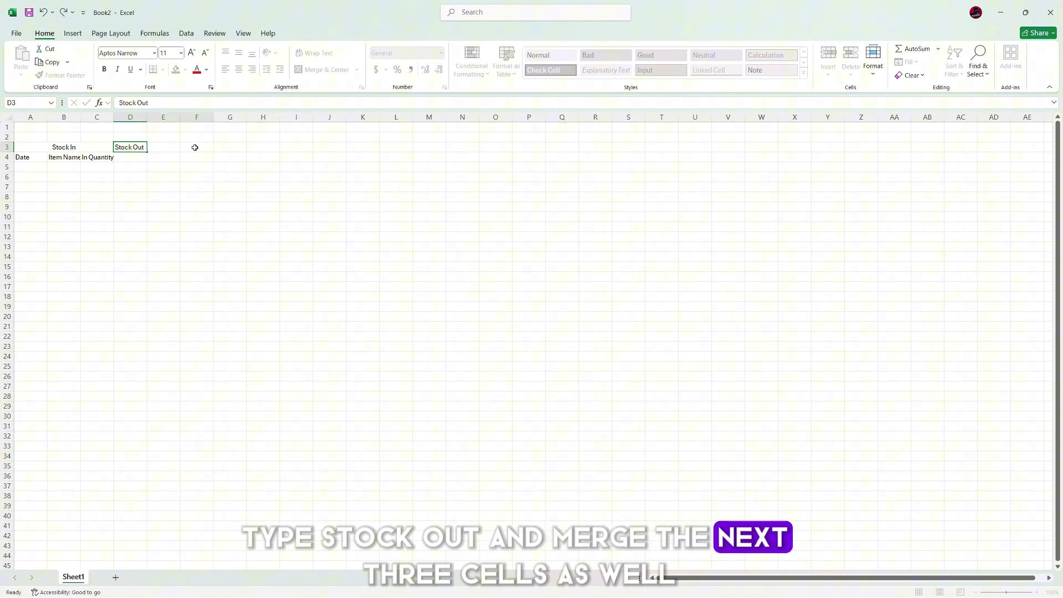
left_click_drag(130, 148, 194, 147)
left_click(321, 69)
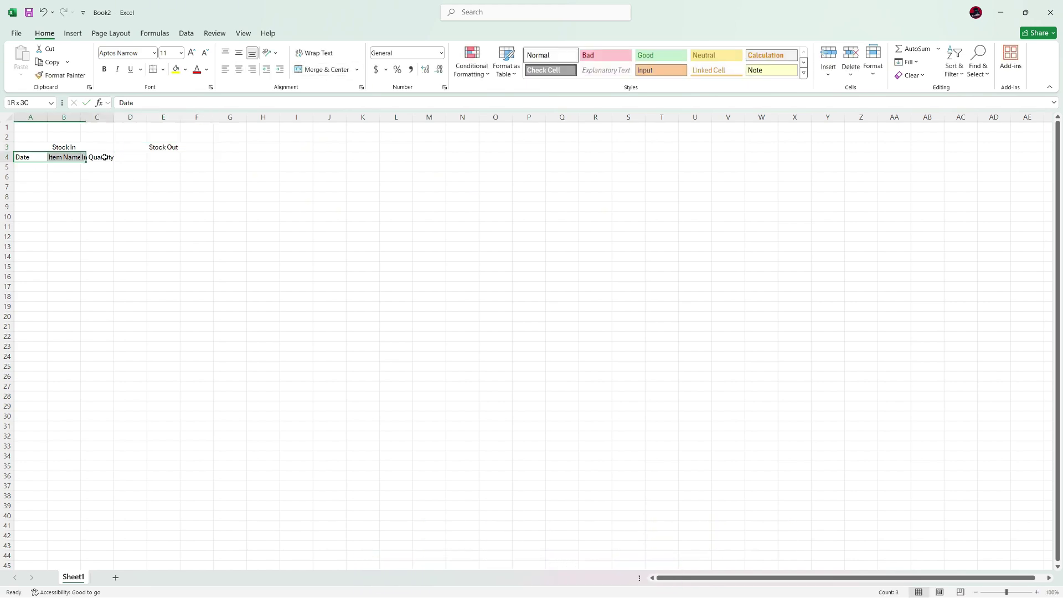
left_click(64, 127)
left_click_drag(47, 116, 183, 116)
Copy the A4:C4 headers into D4:F4 and widen columns D and E.
left_click_drag(22, 157, 170, 158)
key("ctrl+c")
left_click(199, 158)
key("ctrl+v")
left_click(230, 206)
left_click_drag(216, 117, 238, 117)
left_click_drag(271, 118, 293, 118)
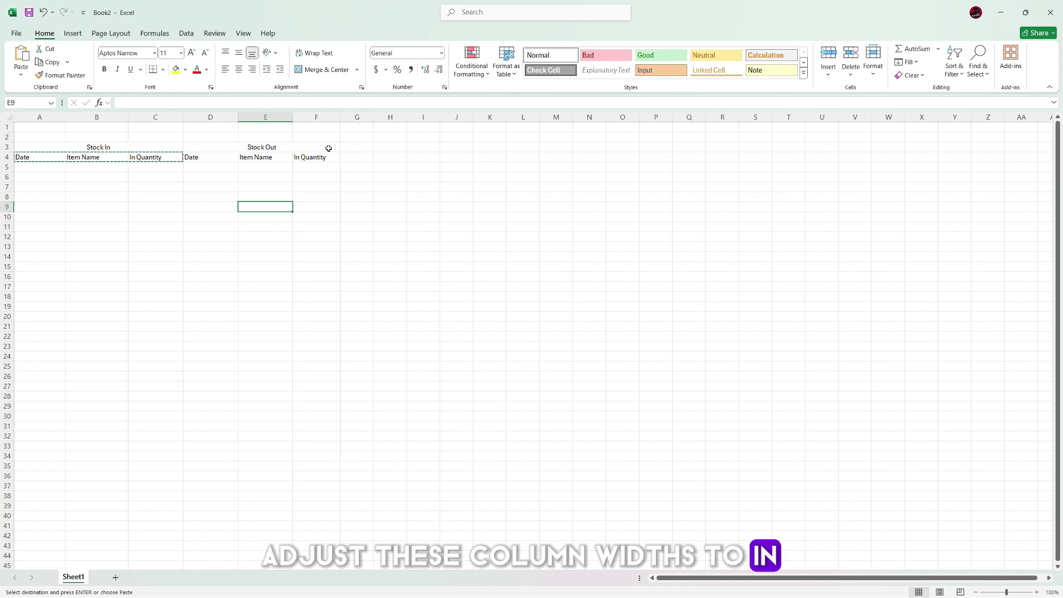
Enter 'Stock Balance' in G3 and merge and centre it across G3:H3.
left_click(363, 147)
type("Stock Balance")
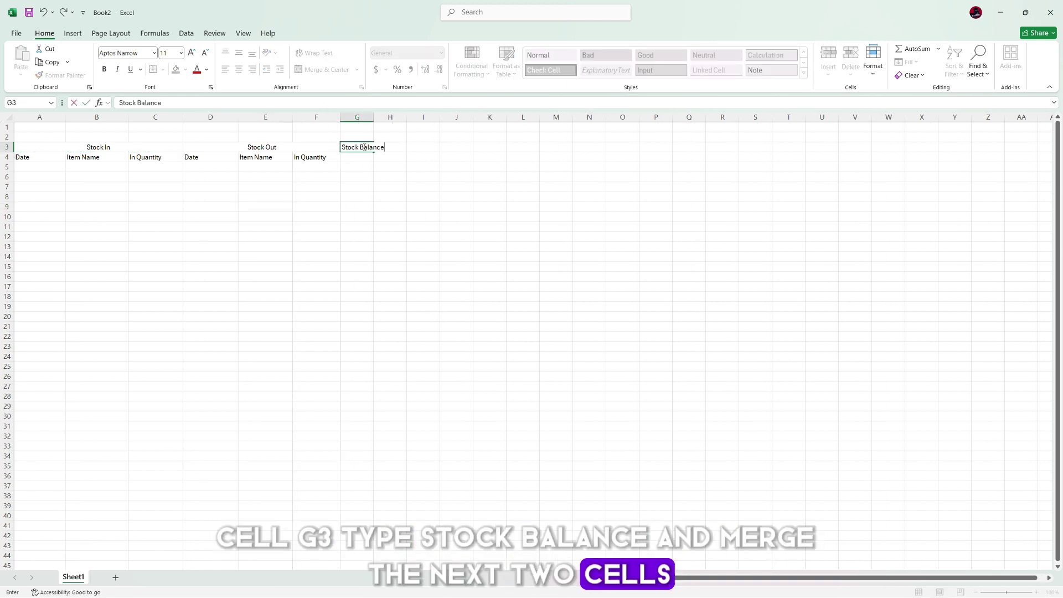
left_click_drag(364, 147, 390, 147)
left_click(321, 70)
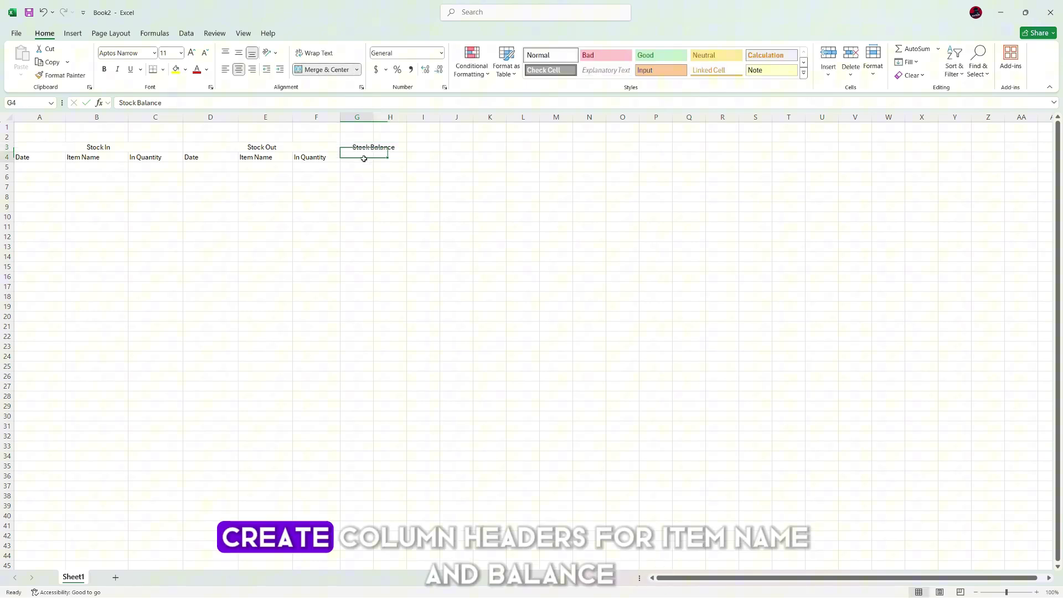
Add the headers Item Name in G4 and Balance Quantity in H4.
left_click(363, 157)
type("Item Name")
left_click(392, 159)
type("Balance Quantity")
left_click(355, 186)
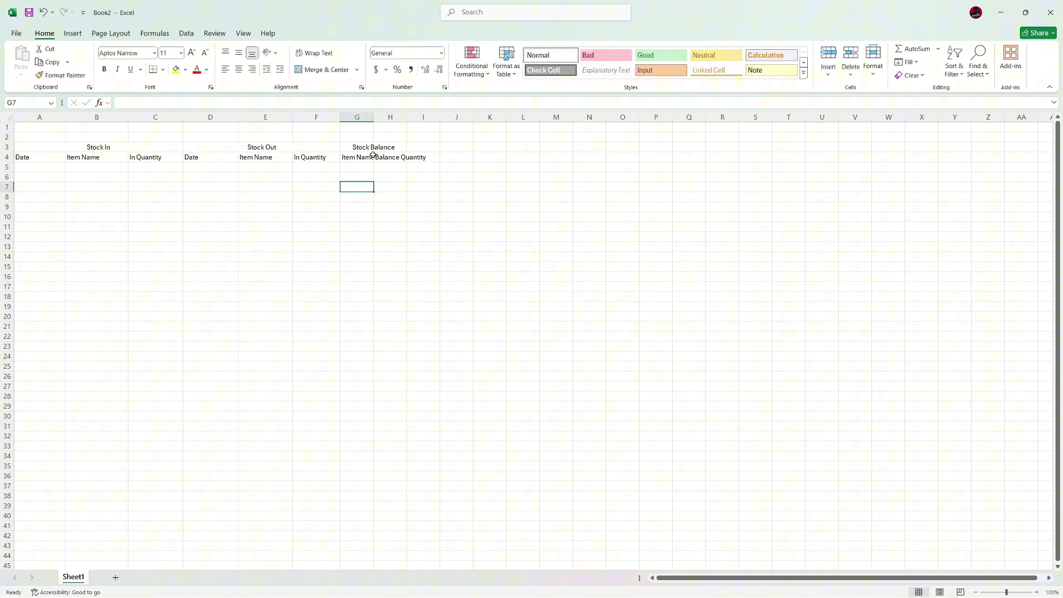
Widen columns G and H and apply All Borders to A3:H50.
left_click_drag(373, 117, 461, 117)
left_click_drag(22, 147, 436, 495)
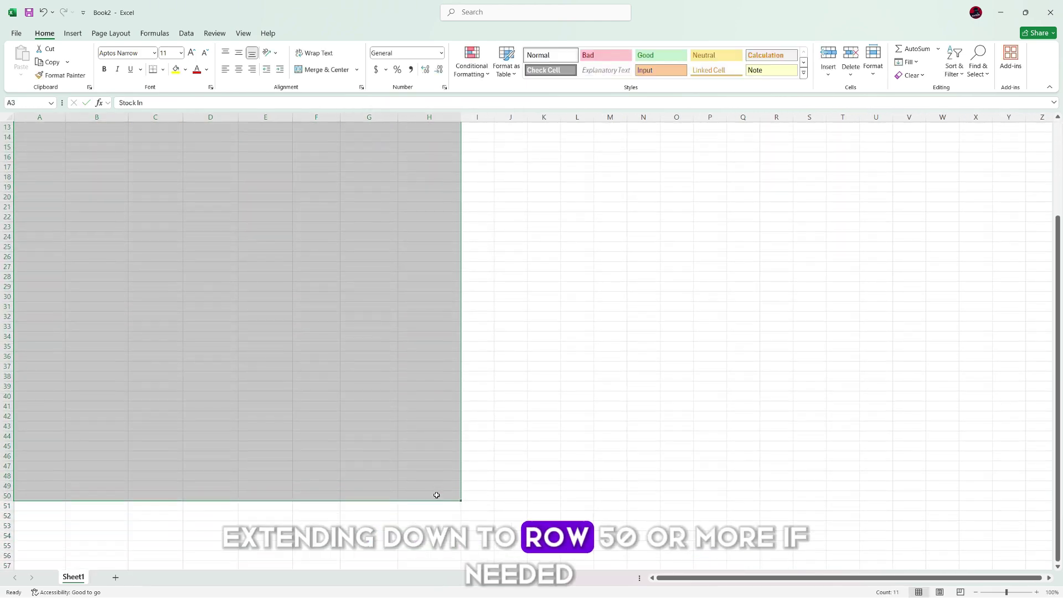
left_click(163, 70)
left_click(177, 189)
scroll(178, 249, "up", 4)
Fill the Stock In headers green, Stock Out peach and Stock Balance light blue.
left_click_drag(22, 147, 438, 158)
left_click(185, 69)
left_click(216, 183)
left_click(185, 70)
left_click(216, 139)
left_click(186, 69)
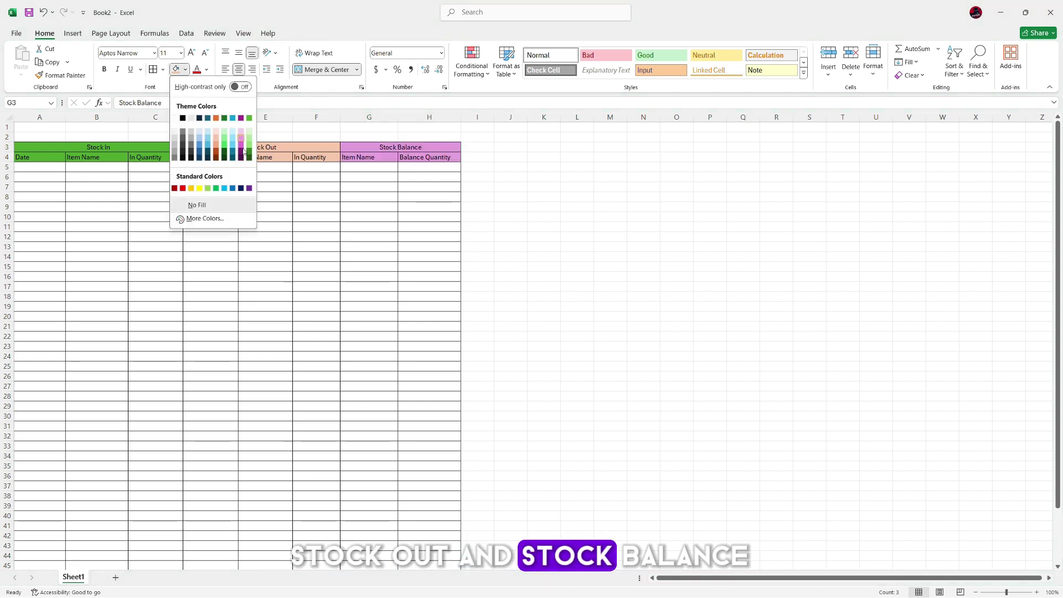
left_click(232, 131)
left_click(356, 166)
Enter Television, Refrigerator, Fan, Heater, Laptop and Desktop in G5:G10.
type("Television")
left_click(359, 177)
type("Refrigerator")
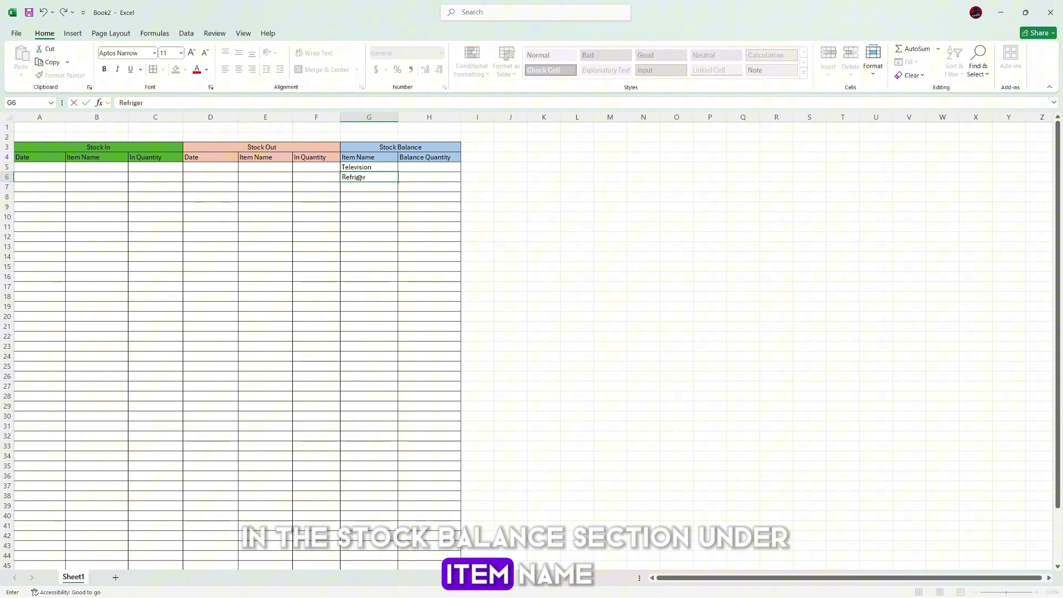
left_click(360, 187)
type("Fan")
left_click(360, 198)
type("Heater")
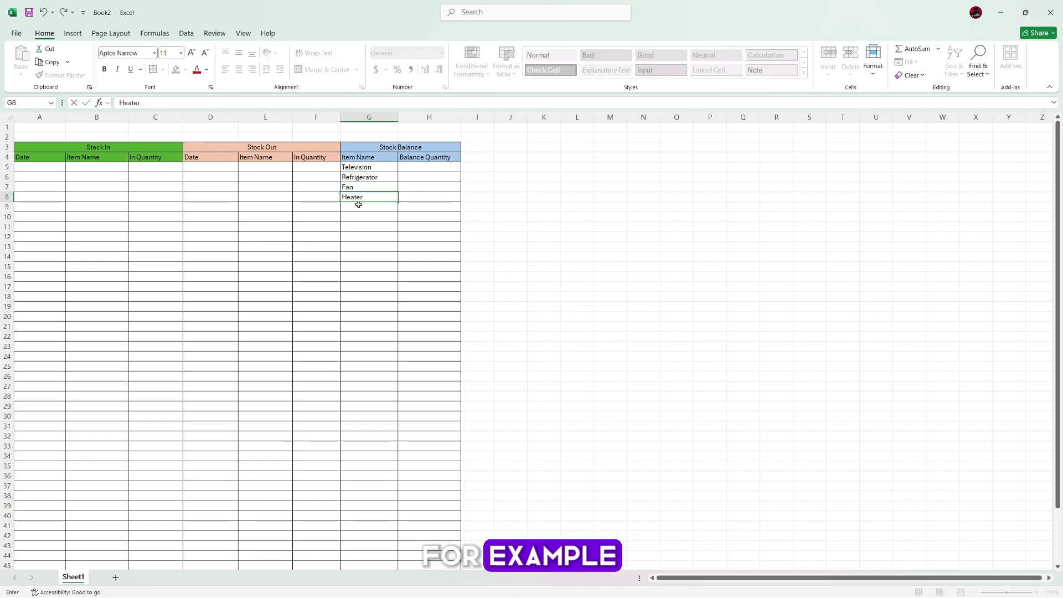
left_click(358, 205)
type("Laptop")
left_click(377, 218)
type("Desktop")
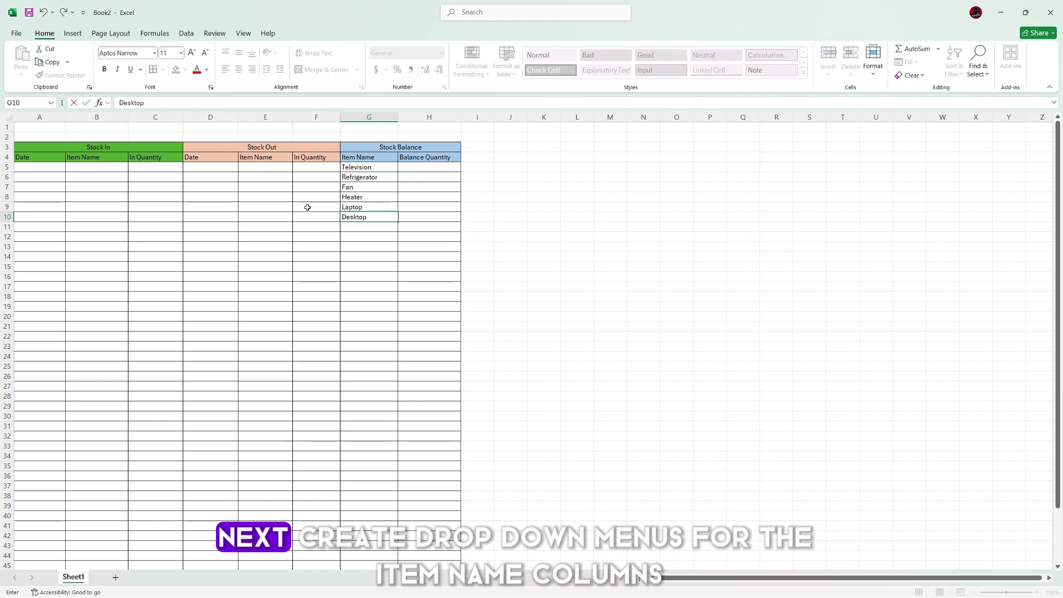
Select the Stock In item cells B5:B50 and bring up Data Validation from the Data tab.
left_click(95, 170)
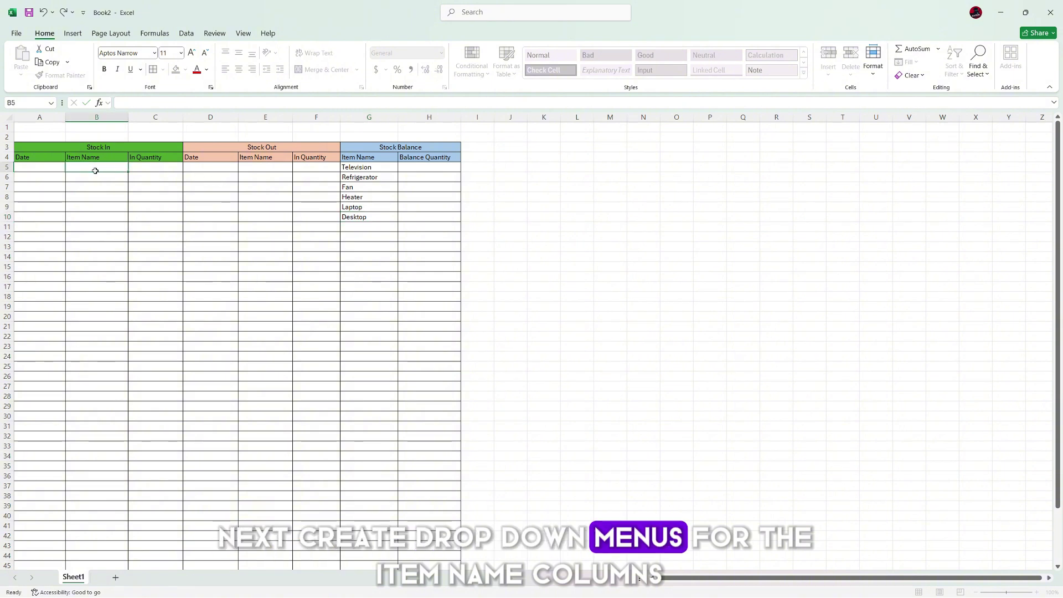
left_click_drag(95, 170, 100, 531)
scroll(119, 355, "up", 3)
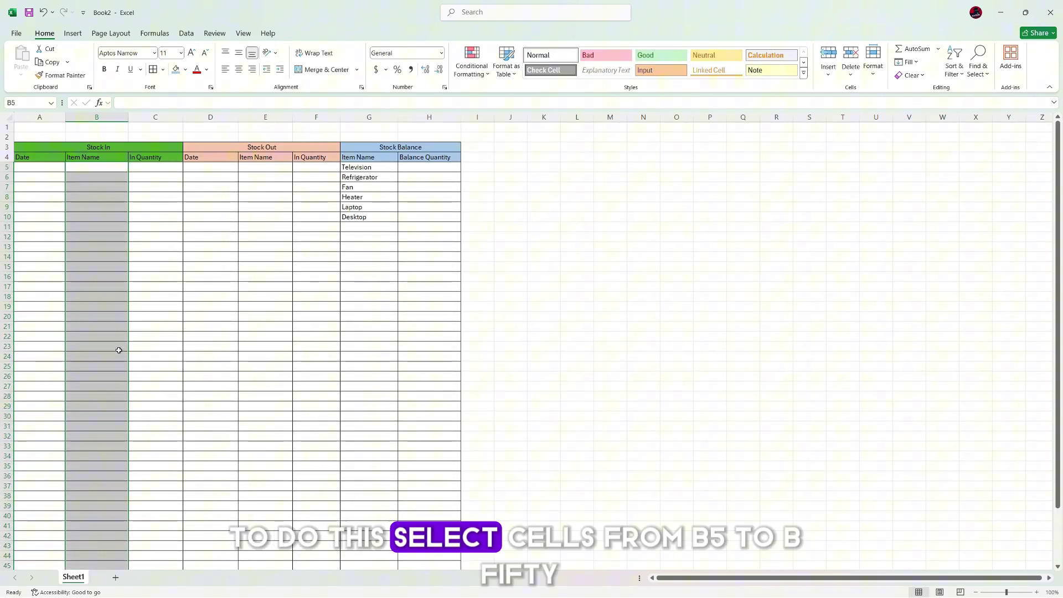
left_click(186, 33)
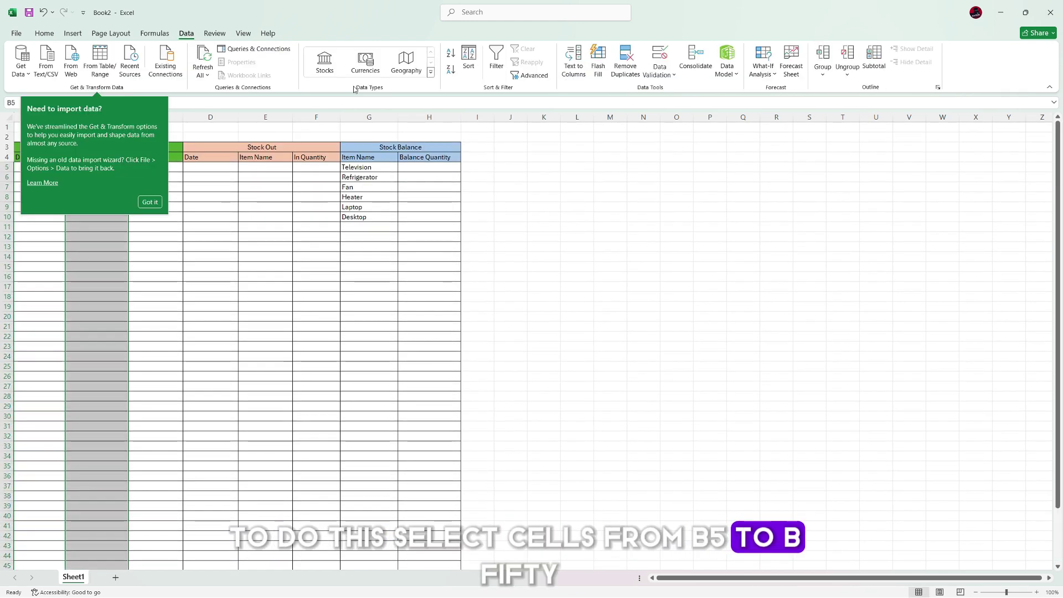
left_click(150, 202)
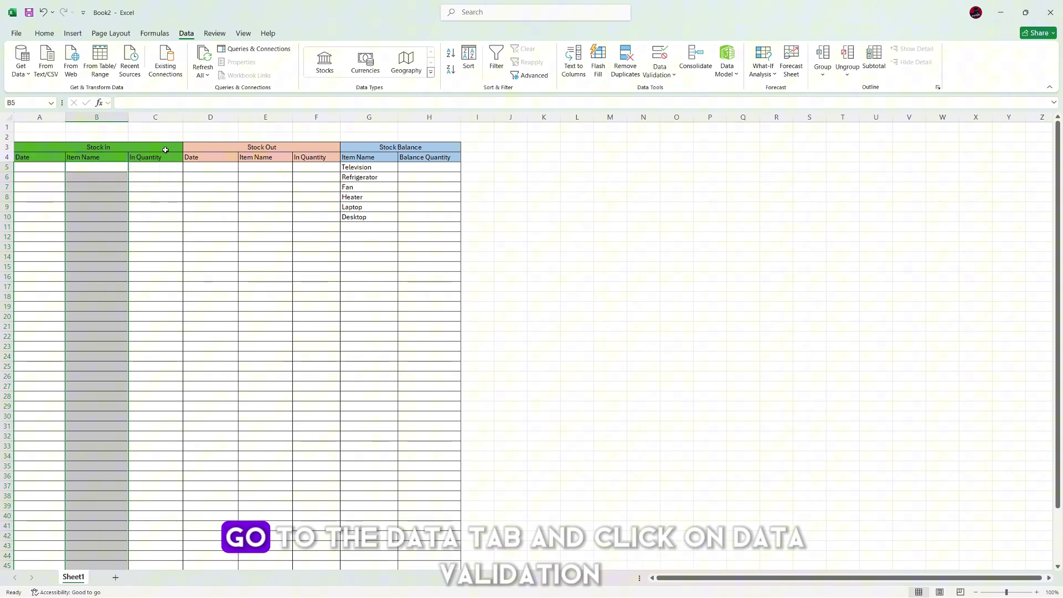
left_click(655, 68)
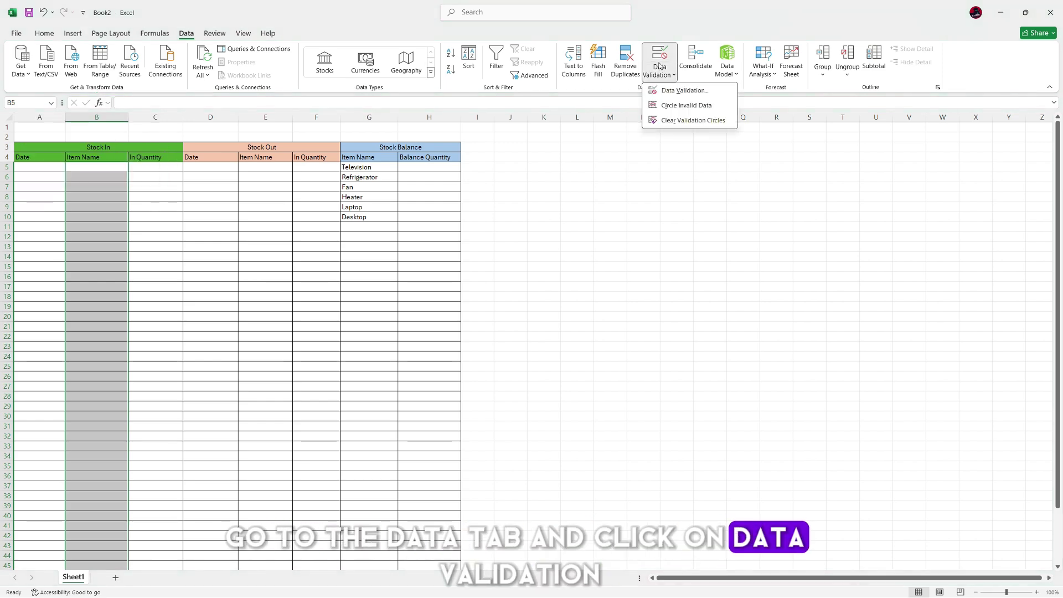
Restrict B5:B50 to a List validation sourced from $G$5:$G$16.
left_click(678, 87)
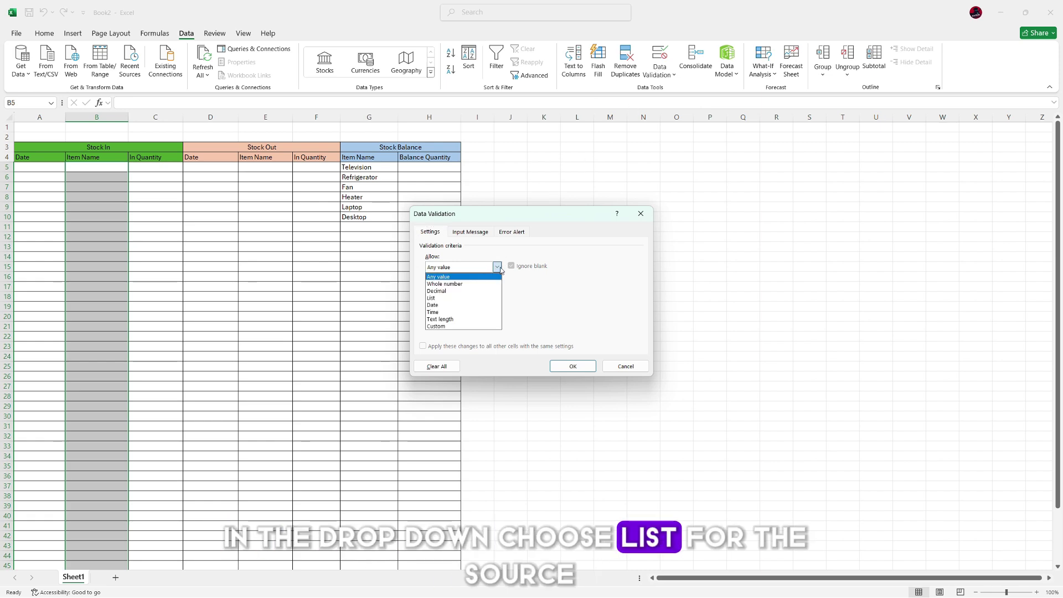
left_click(464, 300)
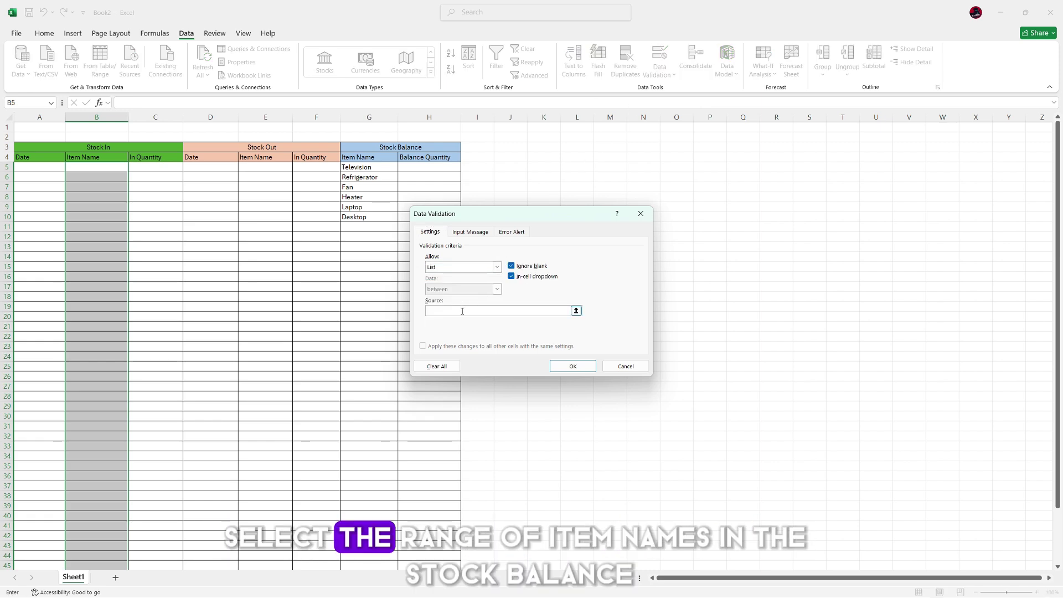
left_click_drag(474, 223, 163, 212)
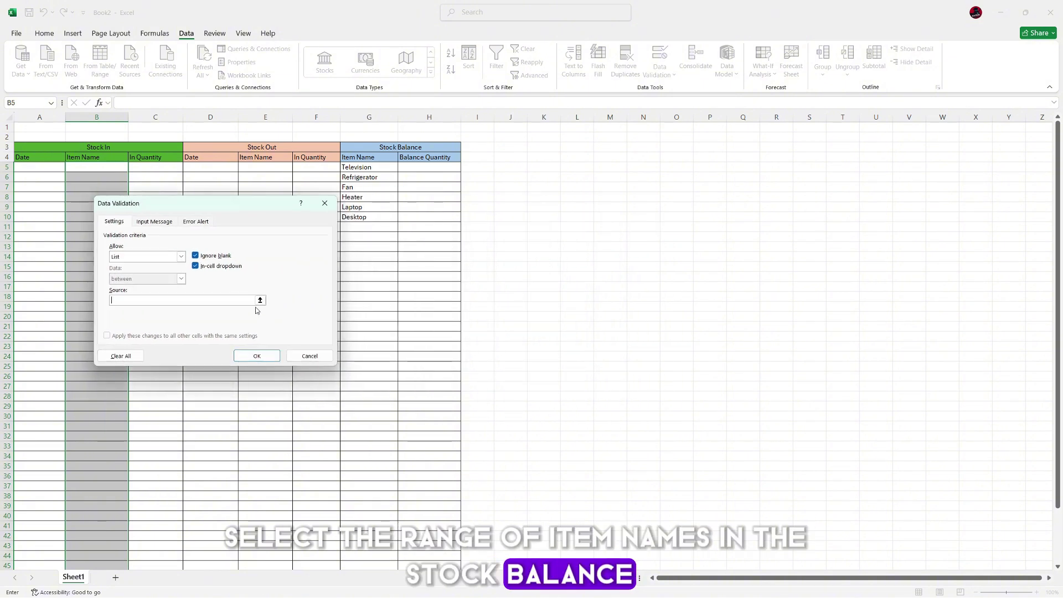
left_click(263, 299)
left_click_drag(355, 217, 364, 277)
key("Return")
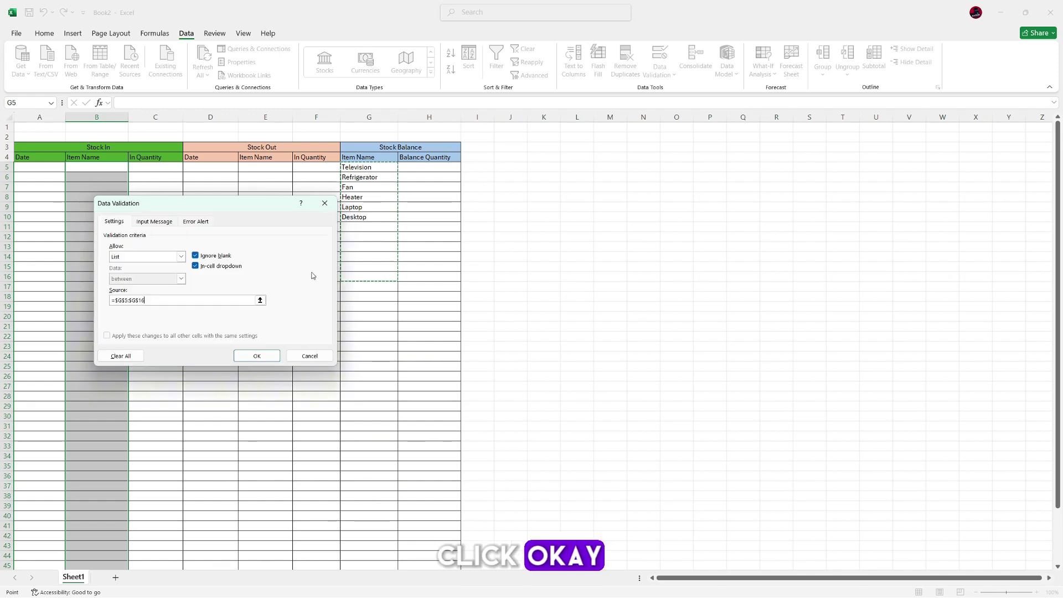
left_click(256, 356)
Copy B5 and paste only its validation into E5, then check the item dropdown.
left_click(87, 166)
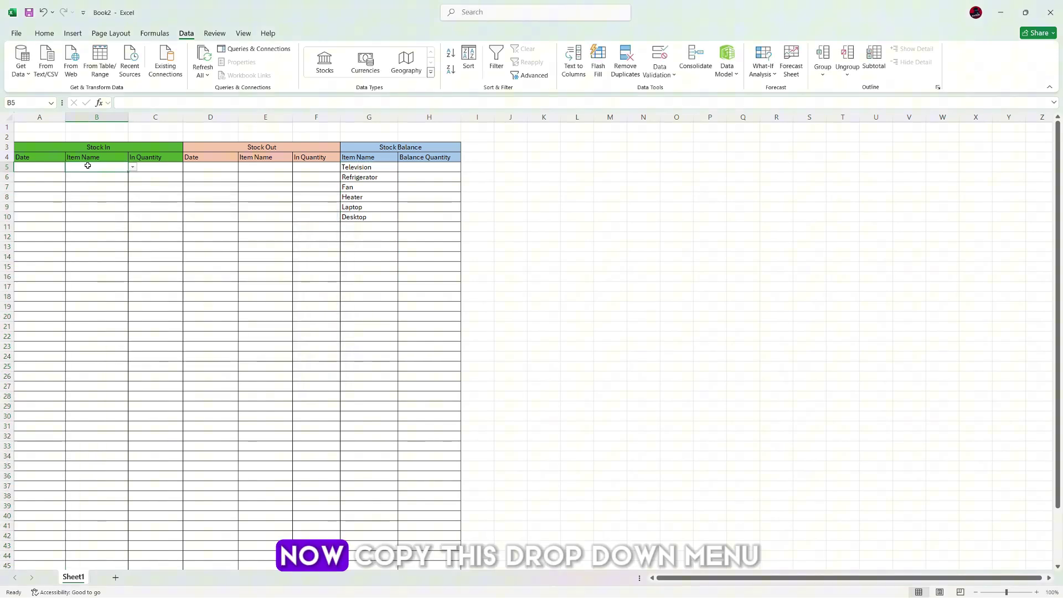
right_click(90, 166)
left_click(115, 205)
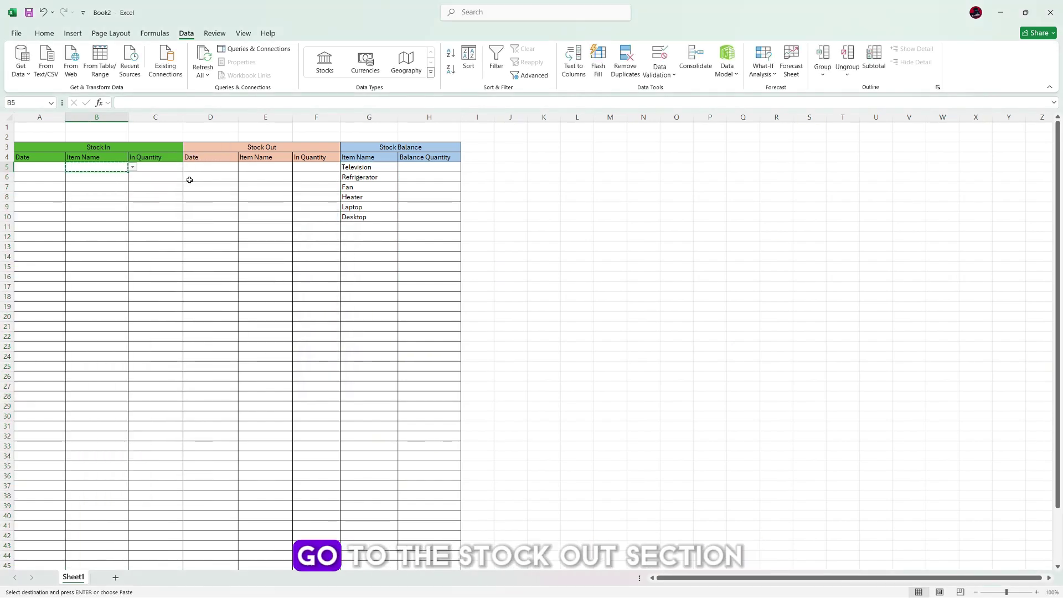
left_click(266, 168)
right_click(266, 169)
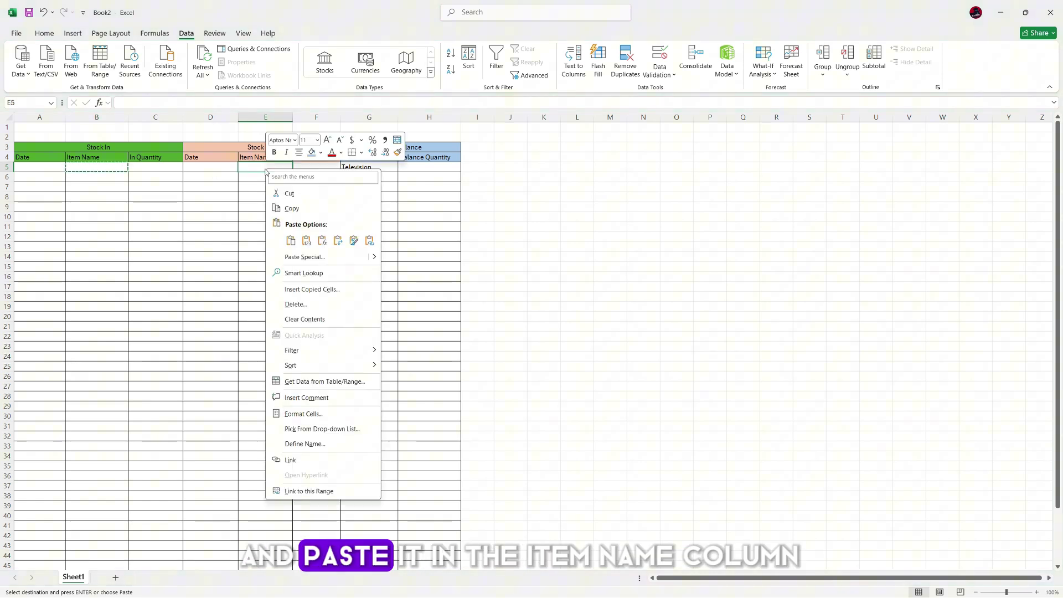
left_click(305, 258)
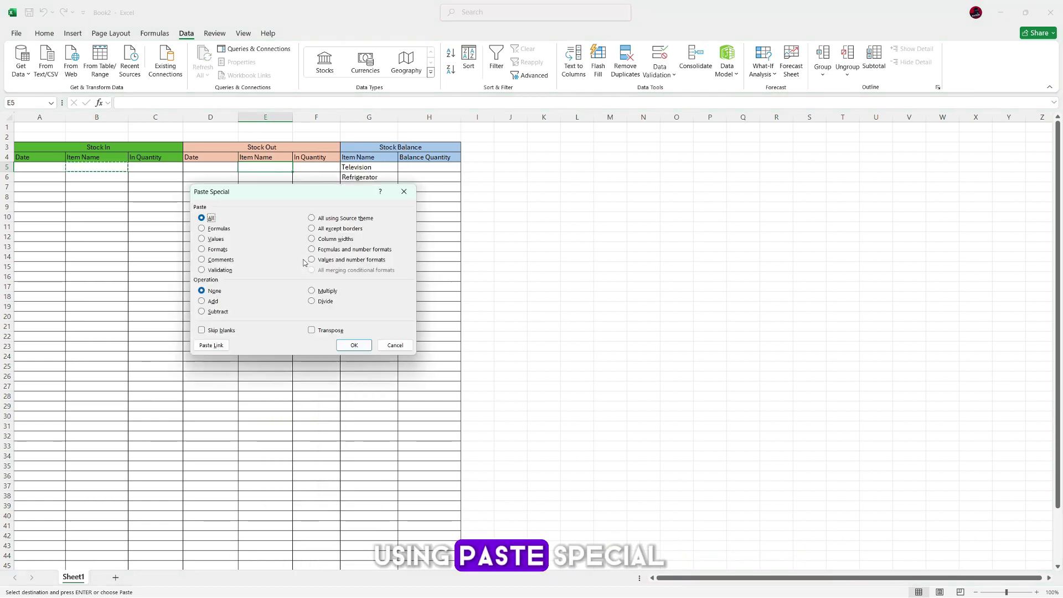
left_click(201, 269)
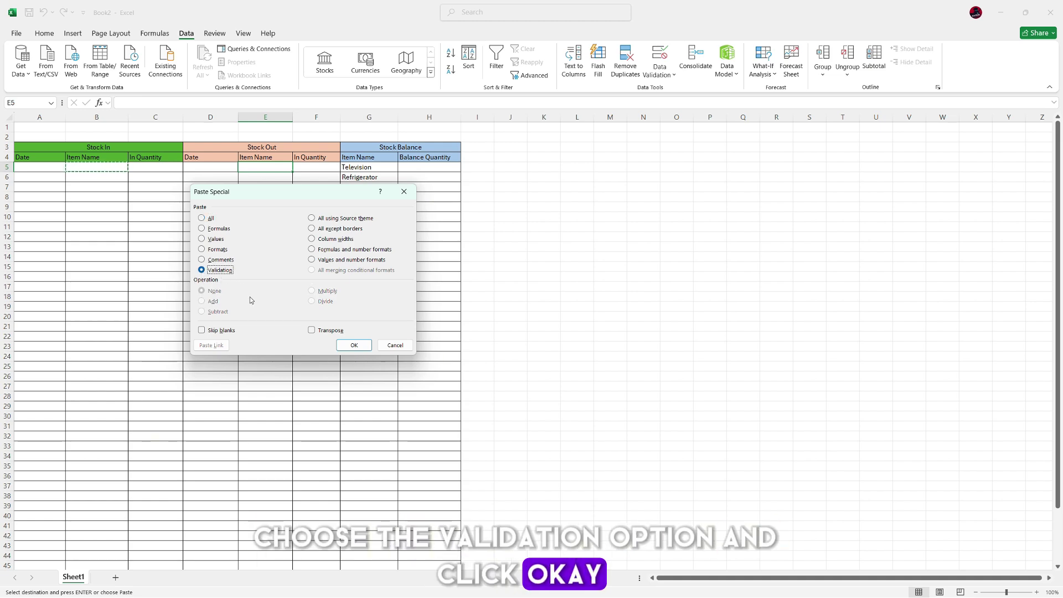
left_click(356, 346)
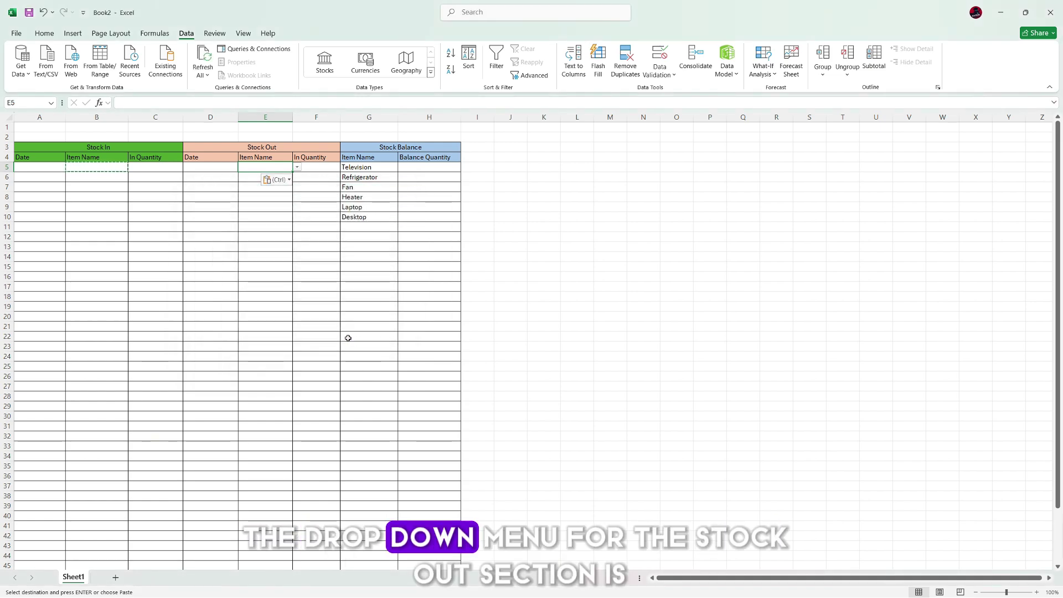
left_click(297, 167)
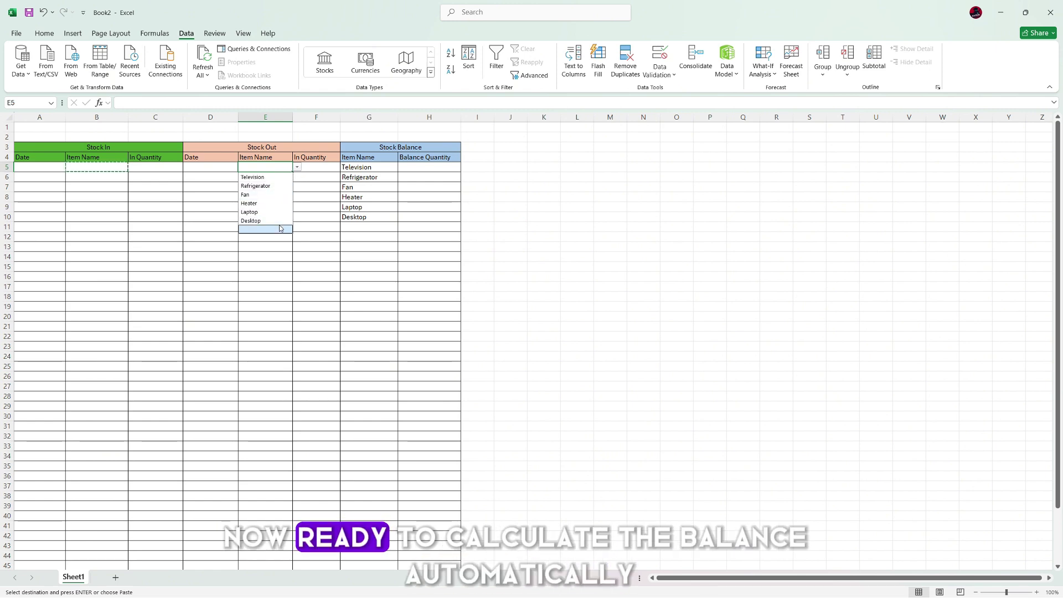
Clear E5's Television test entry and start H5 with =SUMIF($B$5:$B$50,G5,$C$5:$C$50).
left_click(268, 177)
key("Delete")
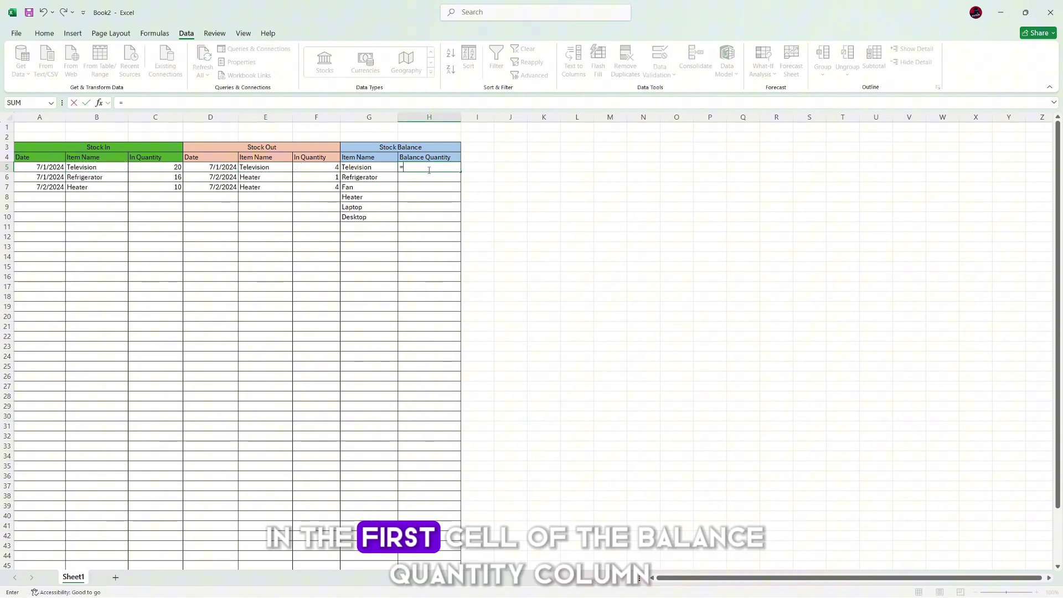
type("=SUM")
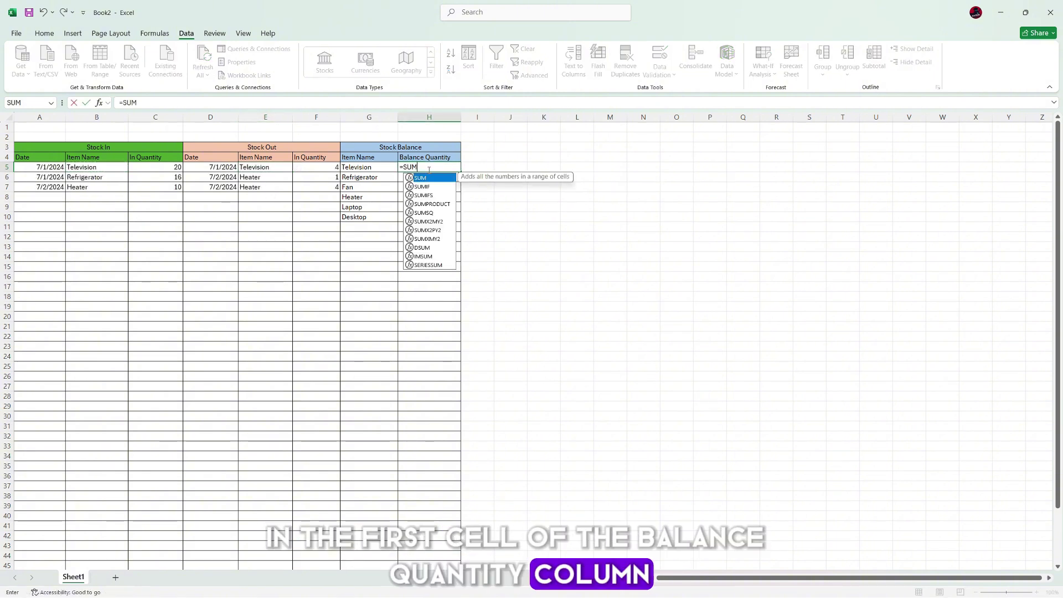
type("IF(")
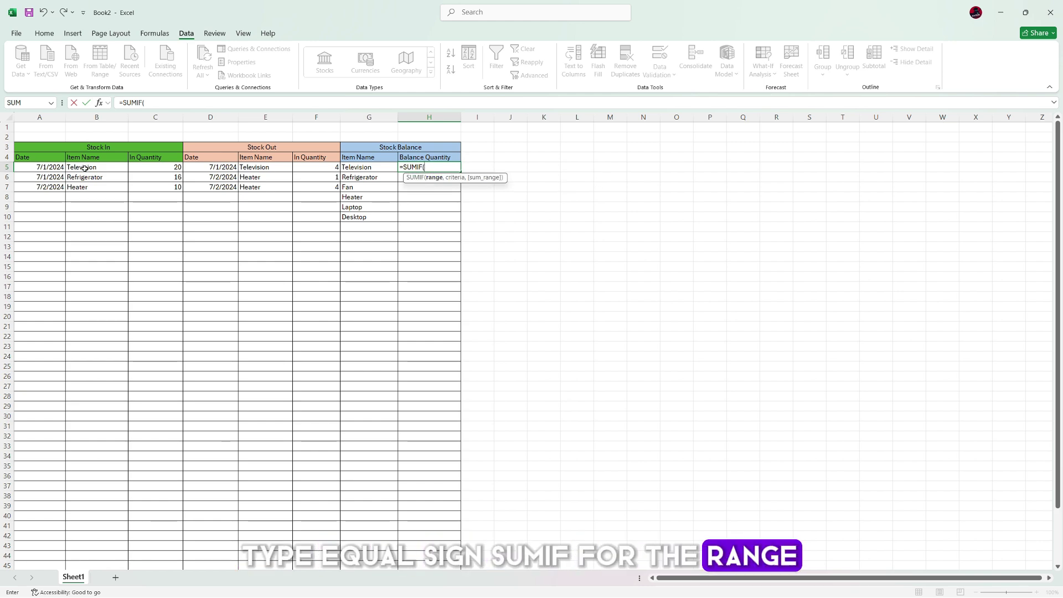
left_click_drag(84, 168, 98, 563)
key("F4")
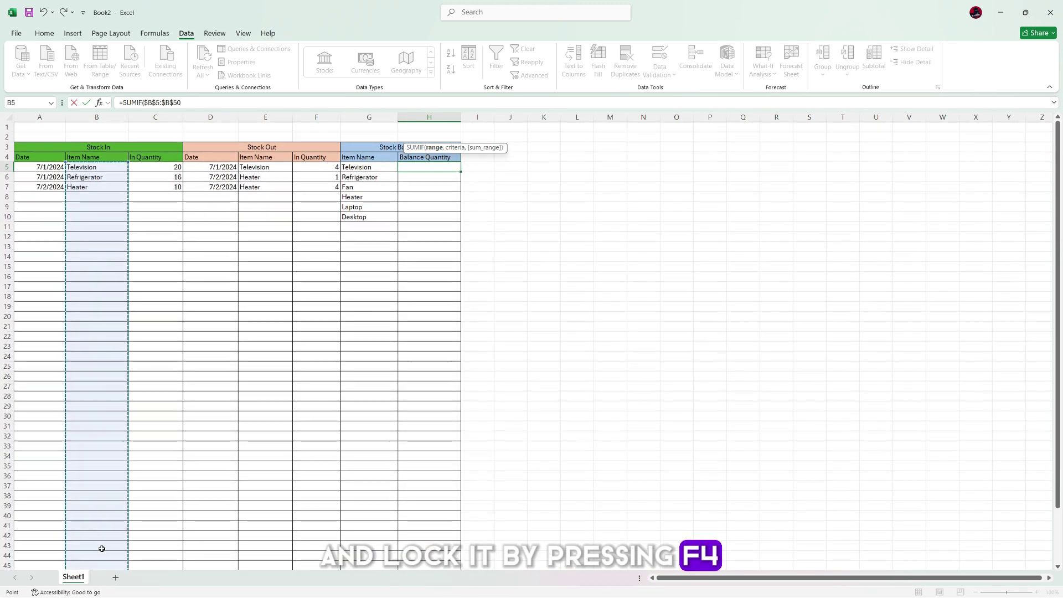
type(",")
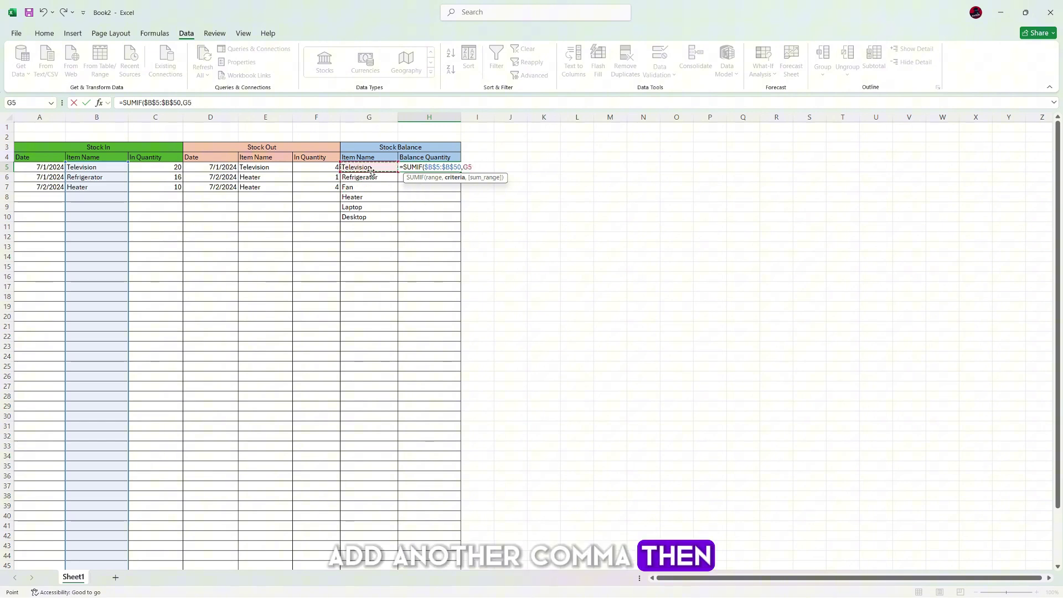
type(",")
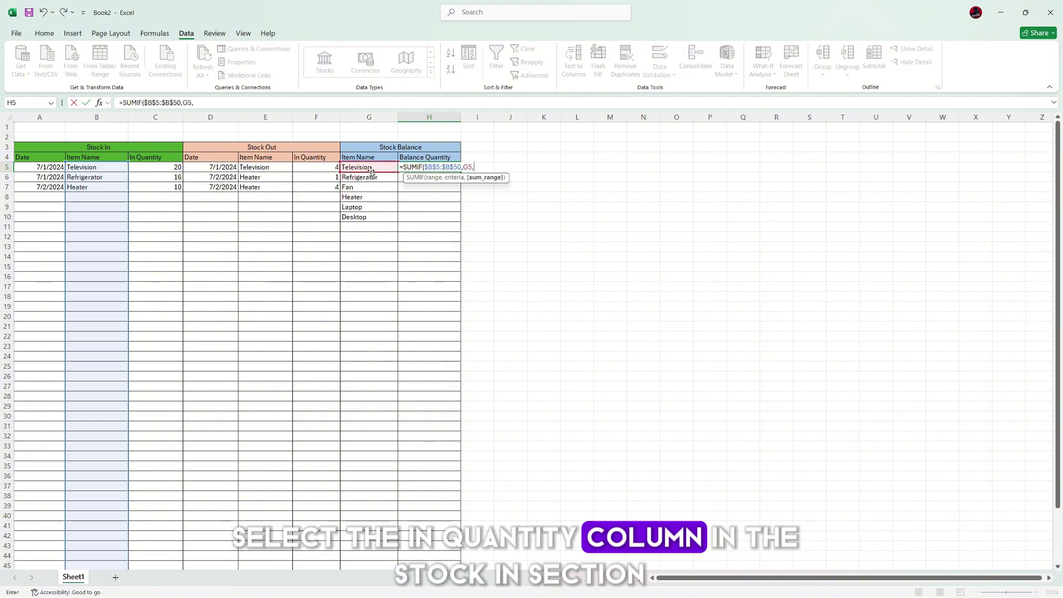
left_click_drag(149, 167, 170, 534)
key("F4")
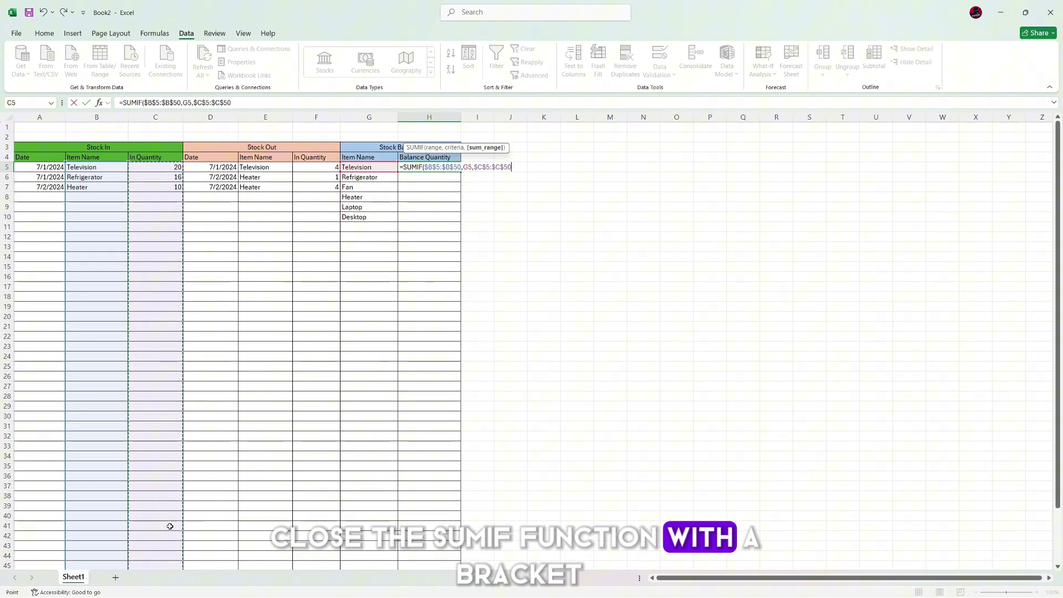
Complete H5 with -SUMIF($E$5:$E$50,G5,$F$5:$F$50) so Television's balance reads 16.
type(")-SUMIF(")
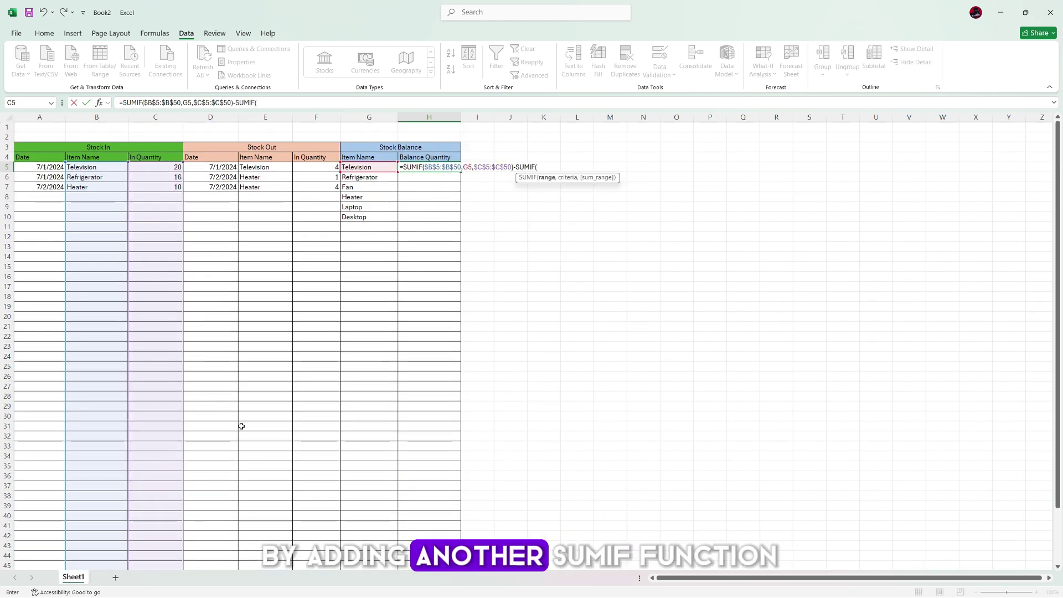
left_click_drag(265, 166, 265, 541)
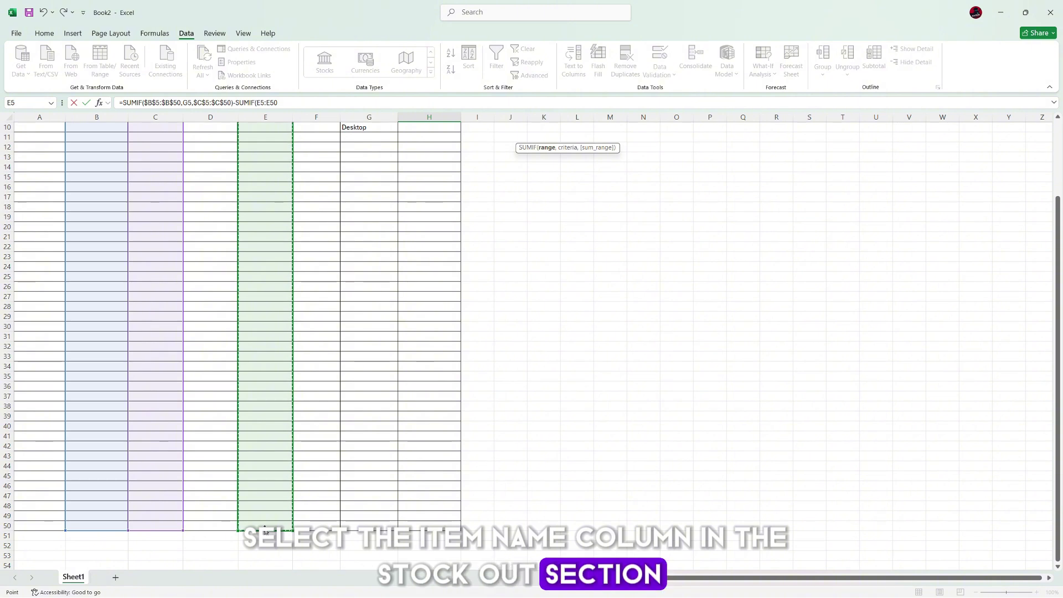
key("F4")
type(",")
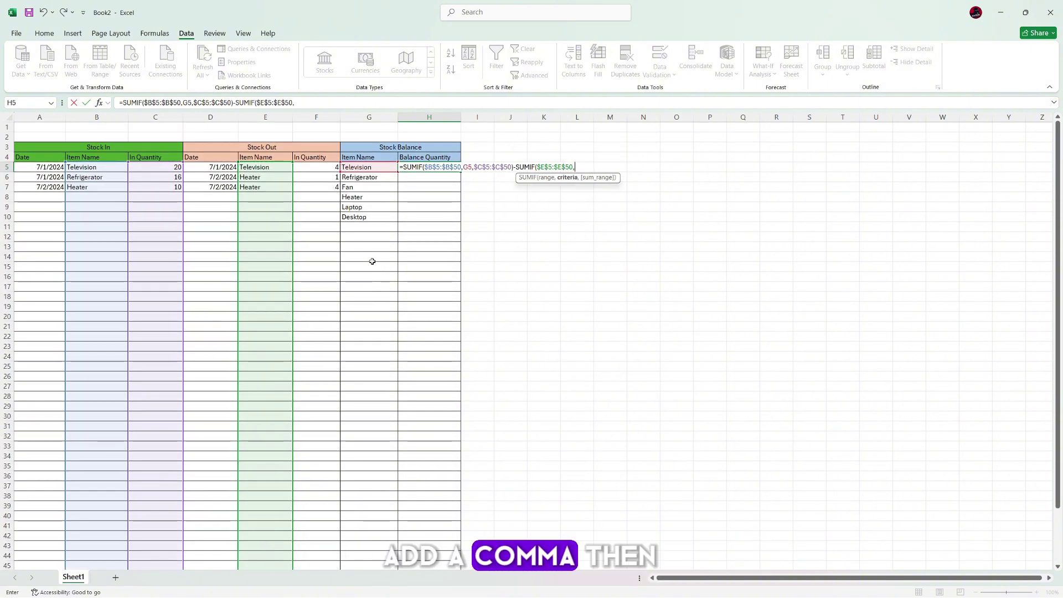
left_click(365, 168)
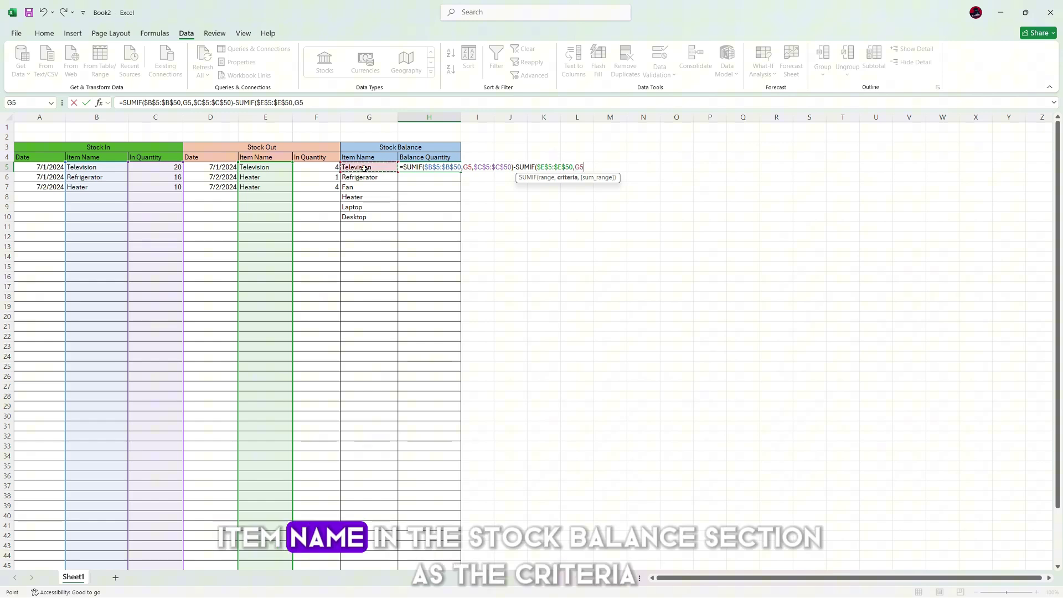
type(",")
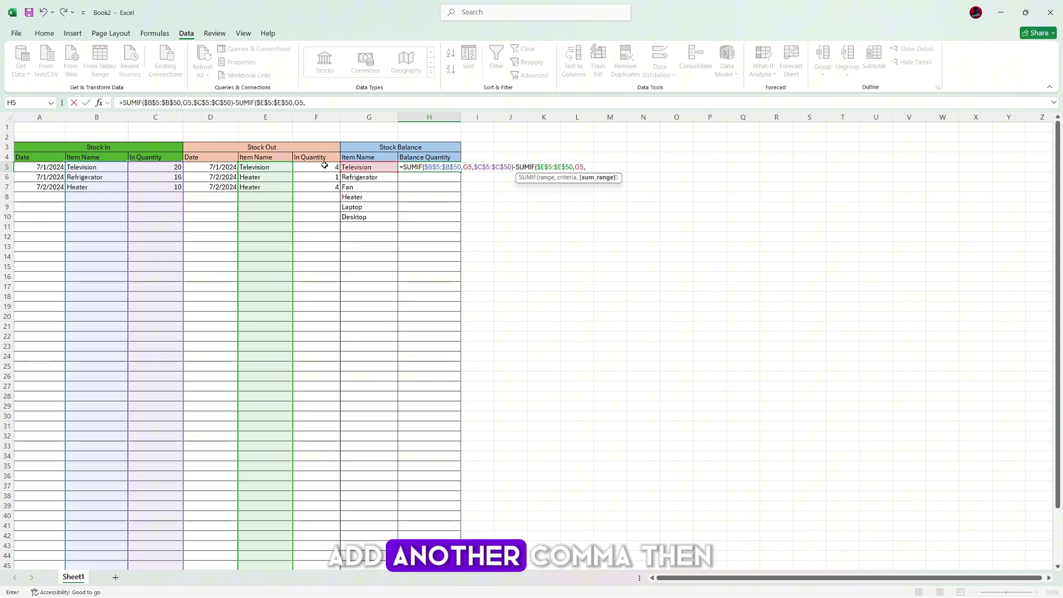
left_click_drag(325, 165, 311, 546)
key("F4")
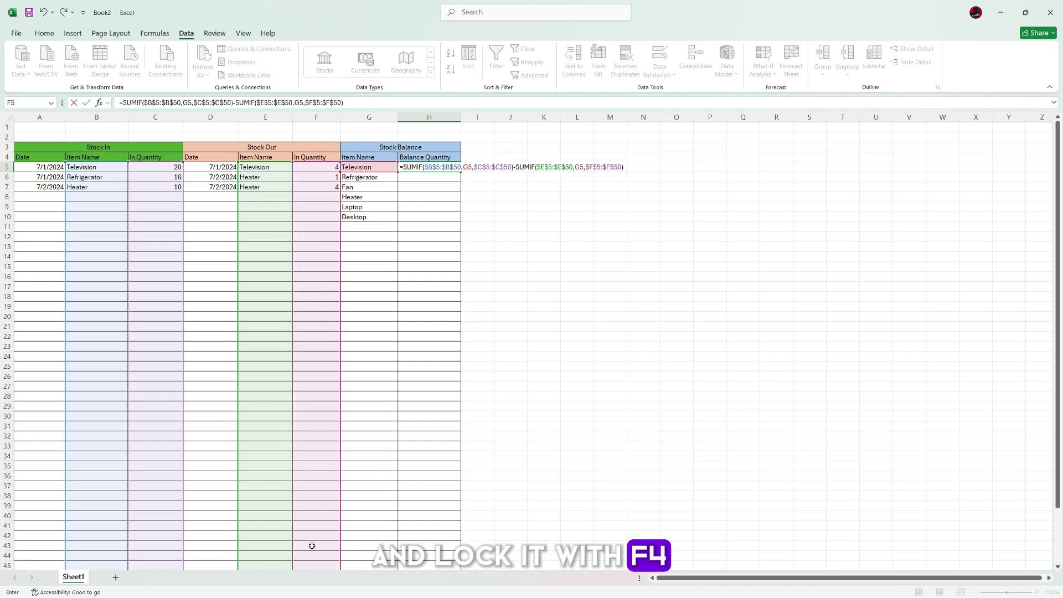
key("Return")
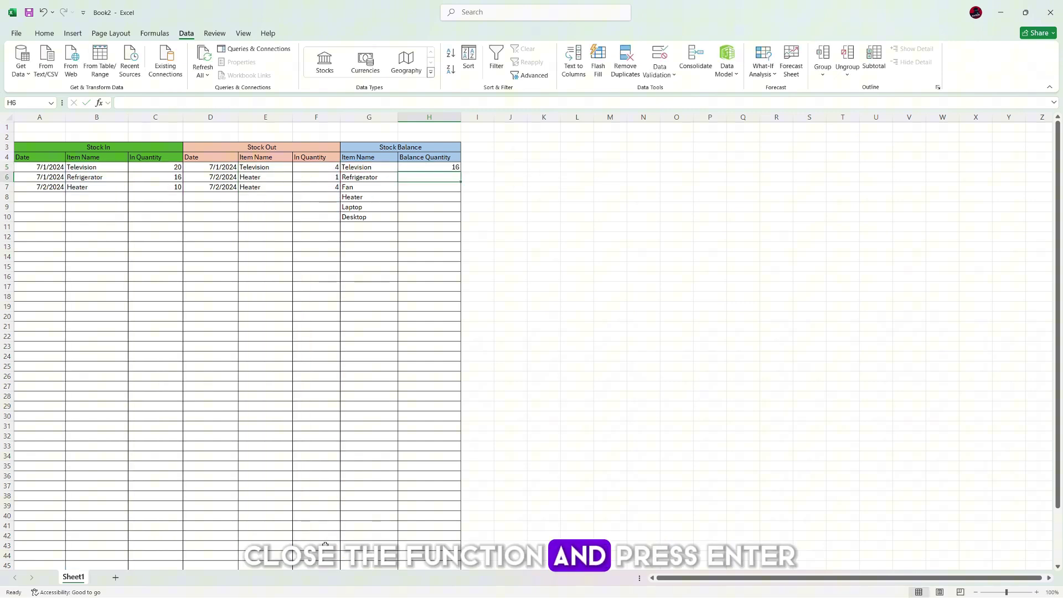
Add a Stock Out row dated 7/2/2024 recording 10 Televisions going out.
left_click(443, 166)
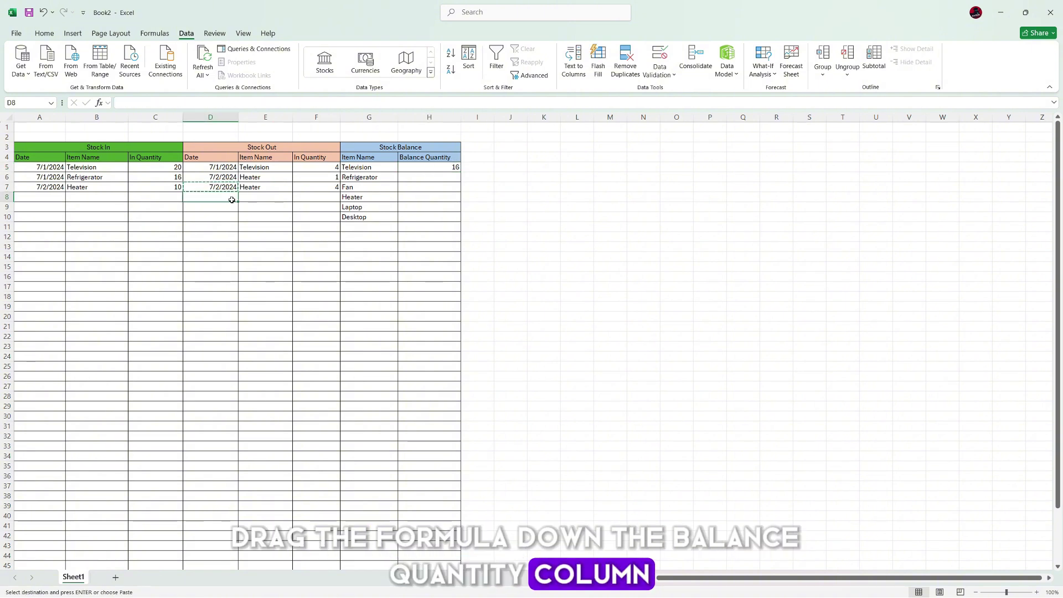
left_click(290, 200)
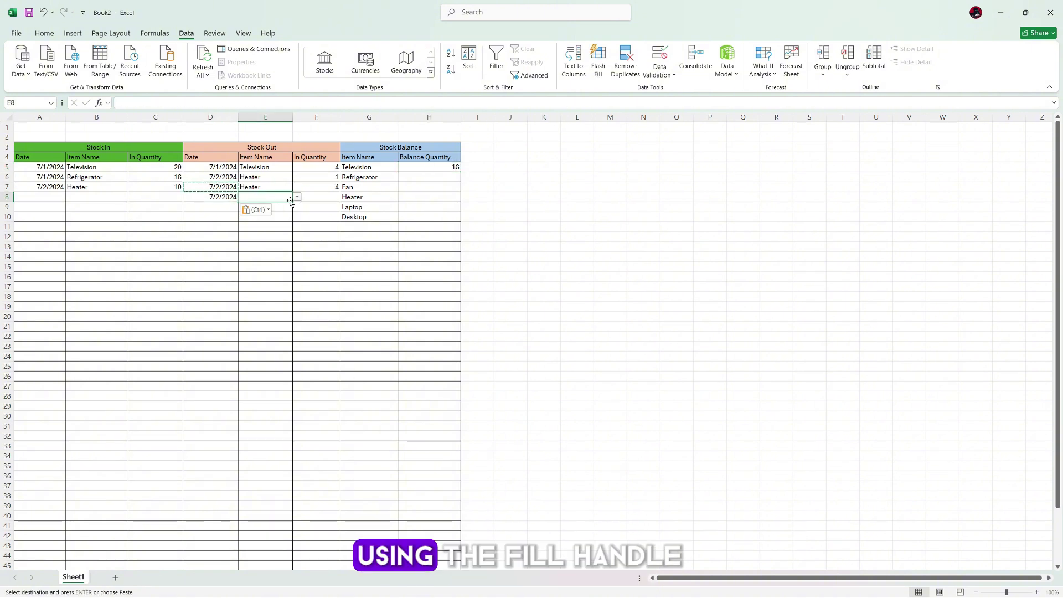
left_click(320, 199)
type("10")
key("Return")
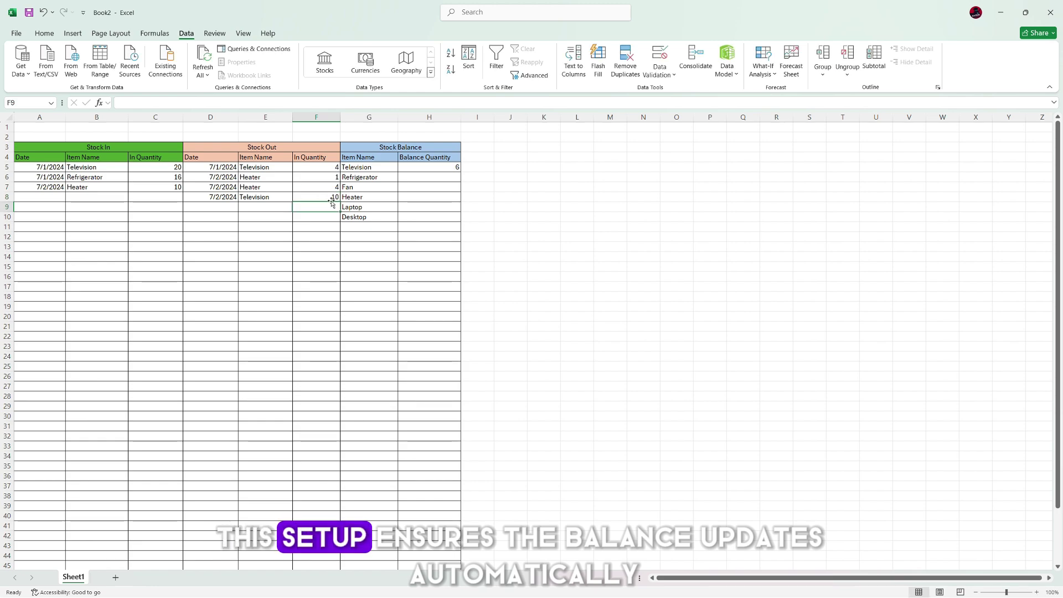
Copy the H5 balance formula down the Balance Quantity column to H50.
left_click(453, 167)
left_click_drag(461, 172, 460, 548)
scroll(482, 320, "up", 3)
left_click(494, 257)
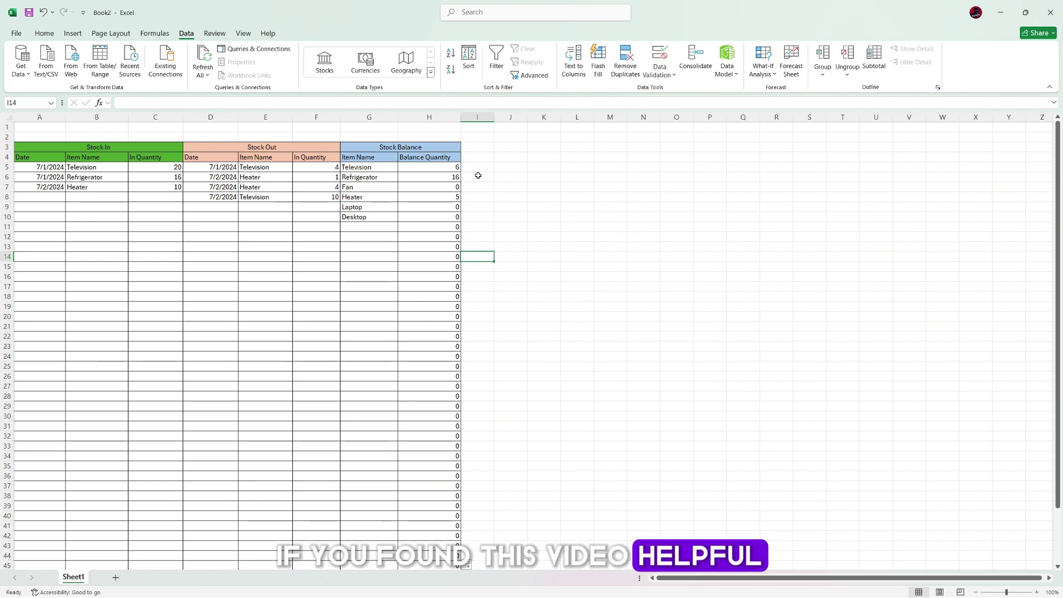
scroll(578, 232, "up", 2)
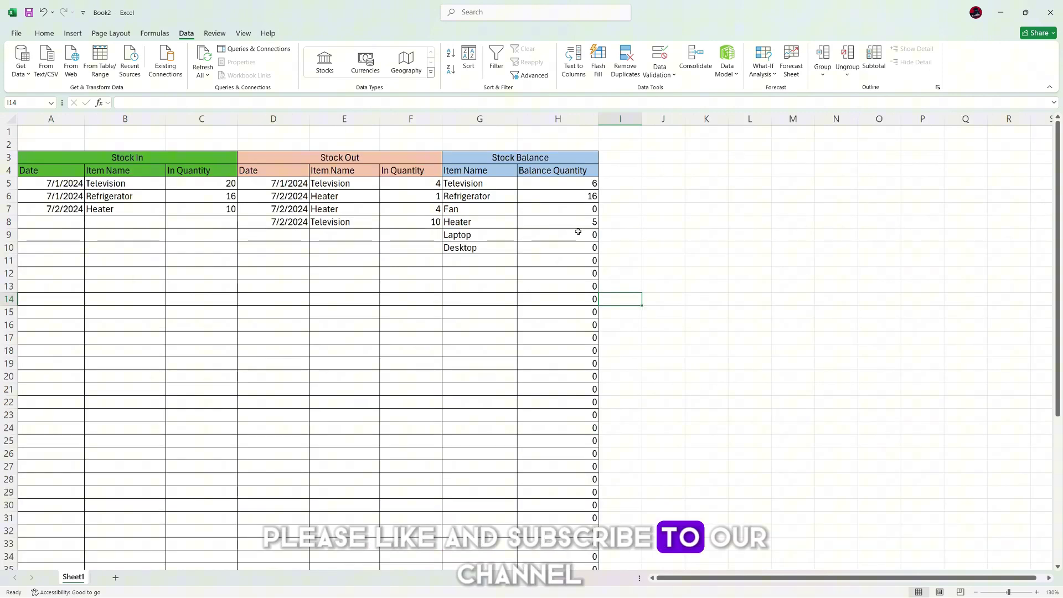